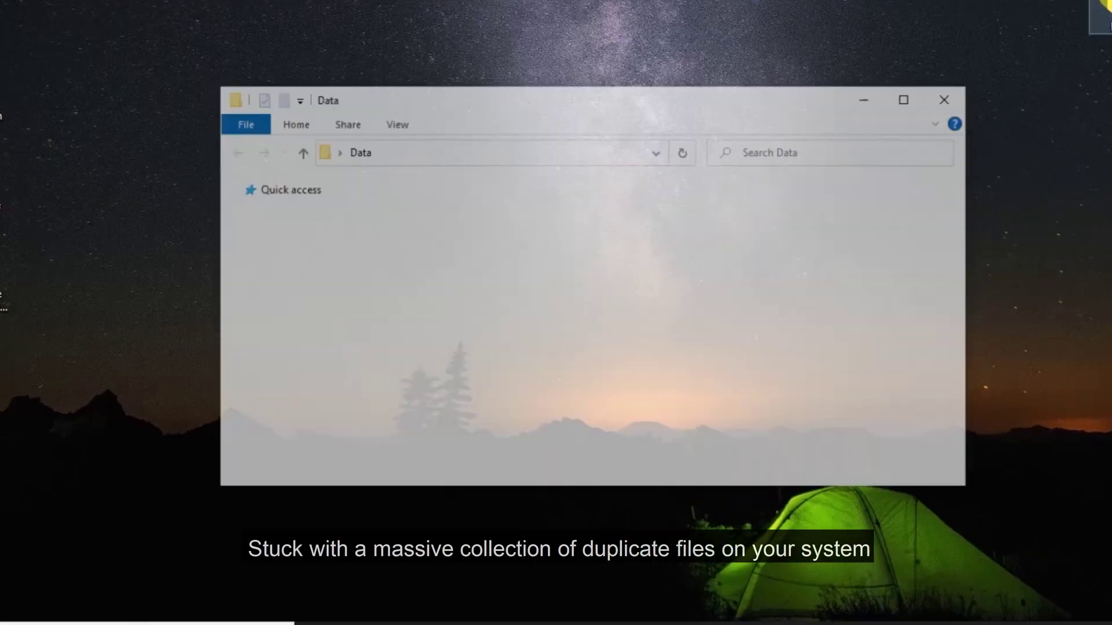
pyautogui.scroll(-1, 745, 292)
pyautogui.scroll(-5, 744, 292)
pyautogui.scroll(-2, 745, 293)
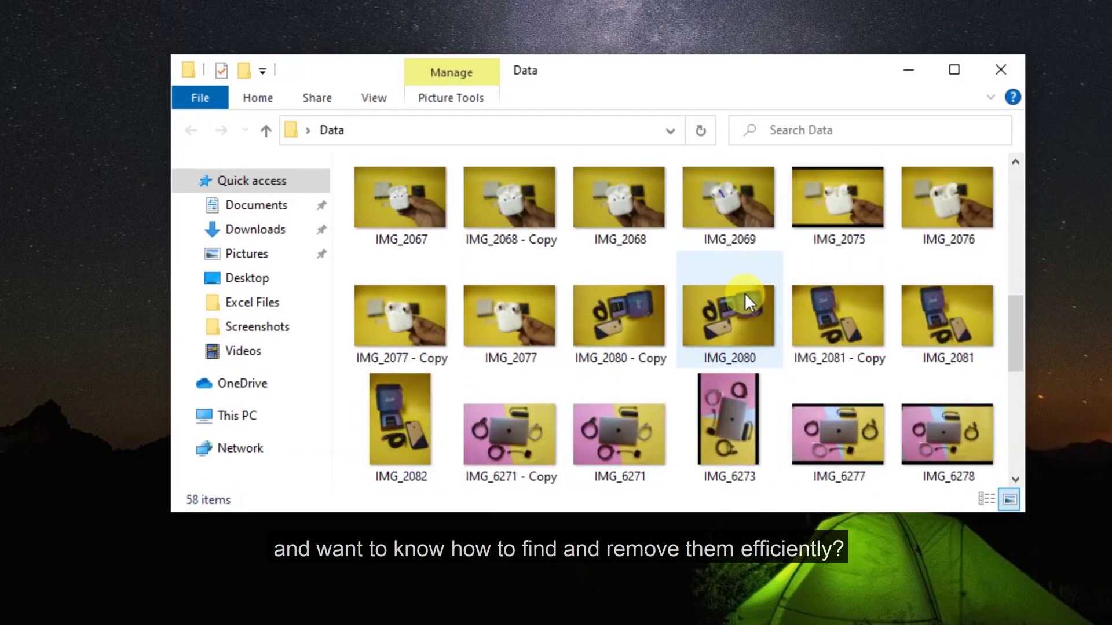
pyautogui.scroll(-3, 744, 293)
pyautogui.scroll(5, 744, 292)
pyautogui.scroll(3, 744, 293)
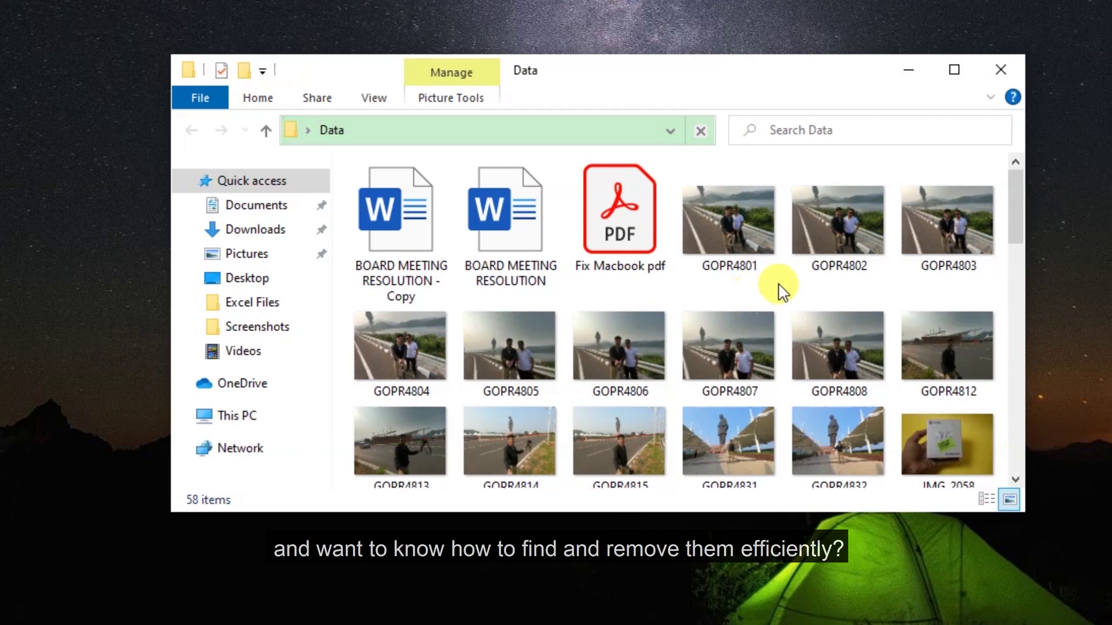
# Close the Data folder window in File Explorer so the desktop shows.
pyautogui.click(1001, 72)
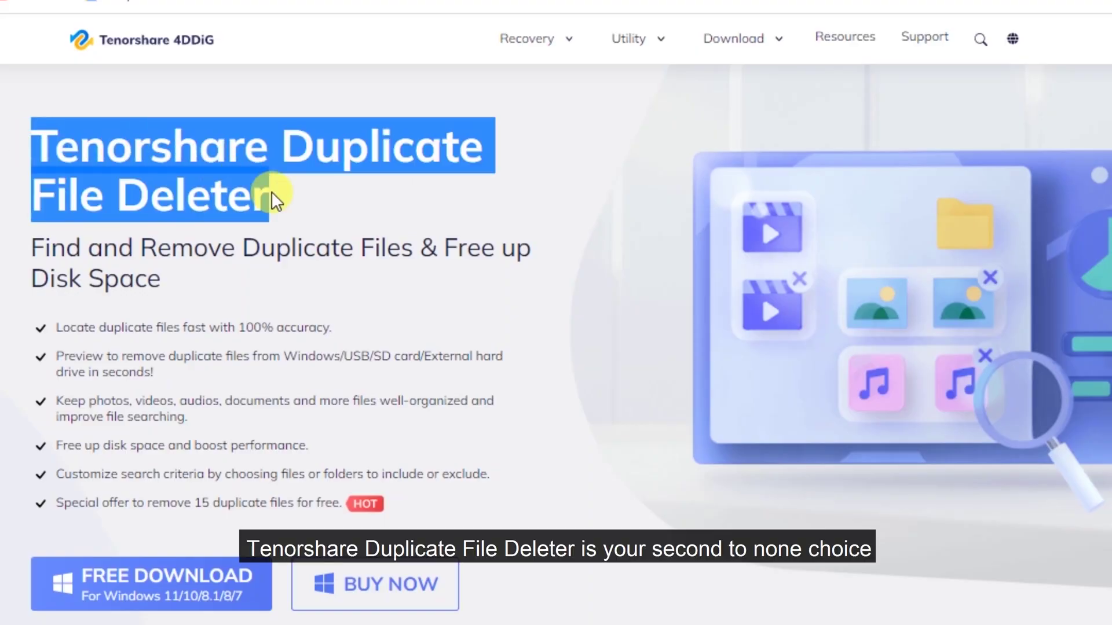
# Highlight the preview and file-organizing feature lines on the 4DDiG product page.
pyautogui.click(392, 223)
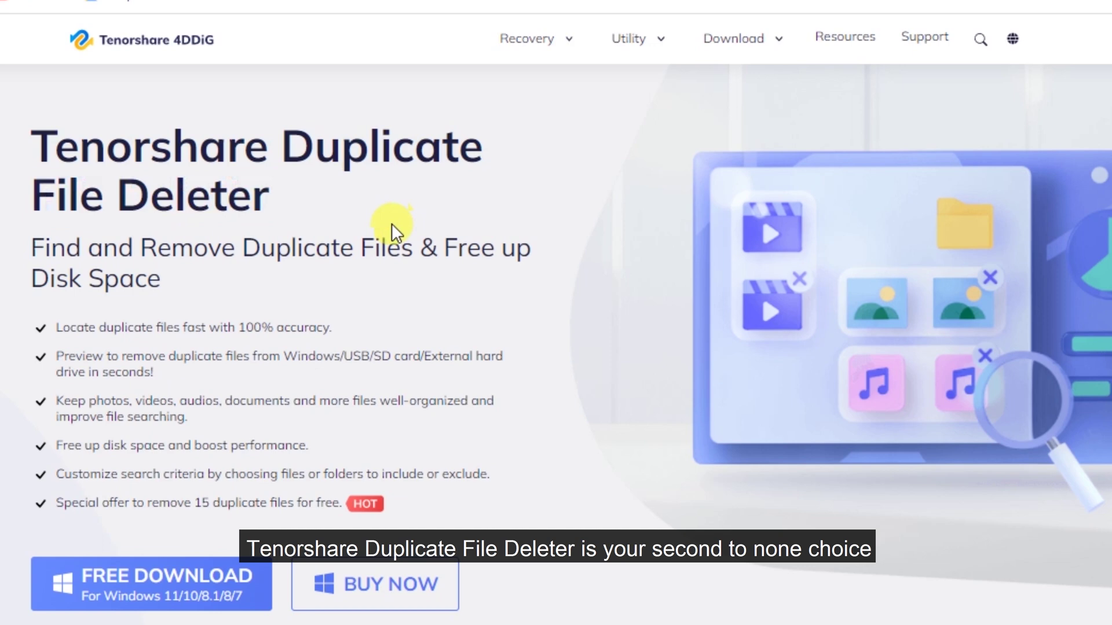
pyautogui.moveTo(62, 357); pyautogui.dragTo(155, 372)
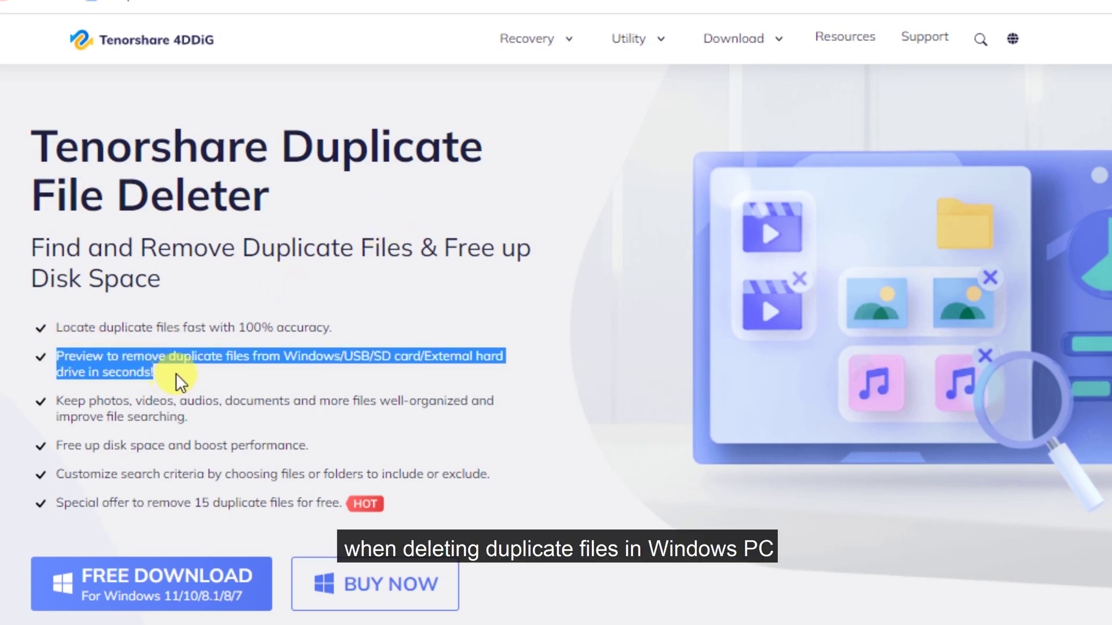
pyautogui.click(181, 373)
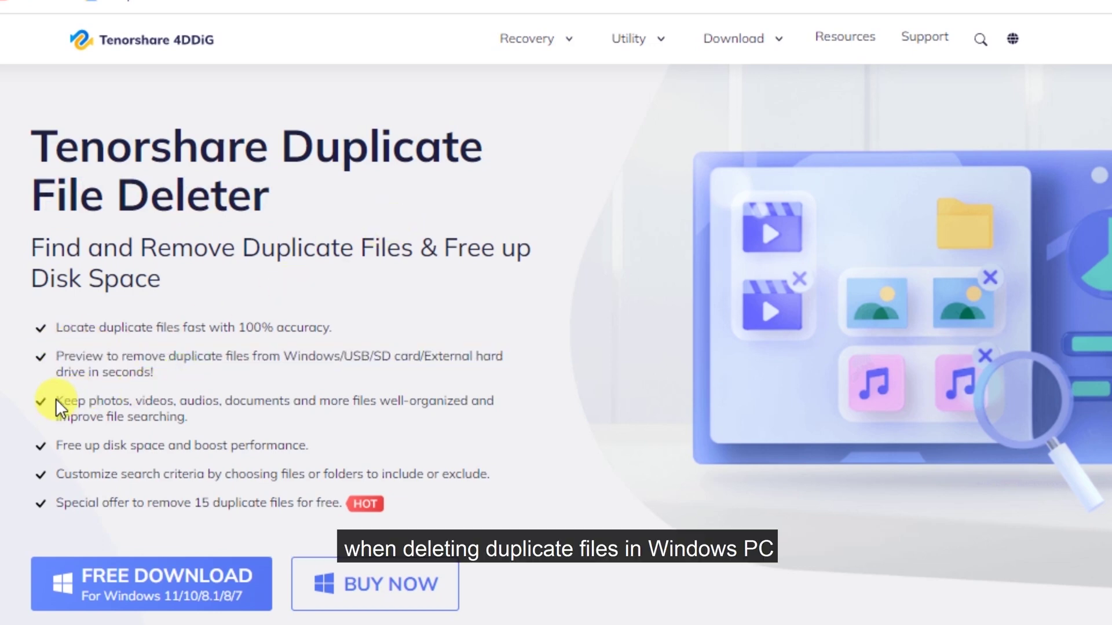
pyautogui.moveTo(56, 400); pyautogui.dragTo(148, 409)
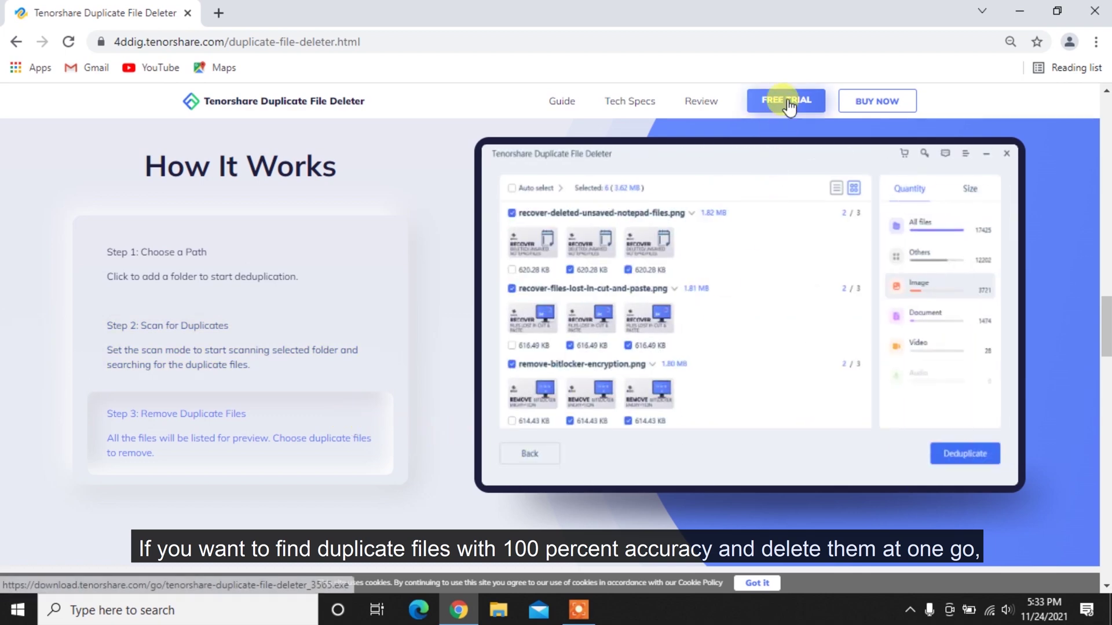
# Download the Duplicate File Deleter free trial and launch its installer.
pyautogui.click(787, 103)
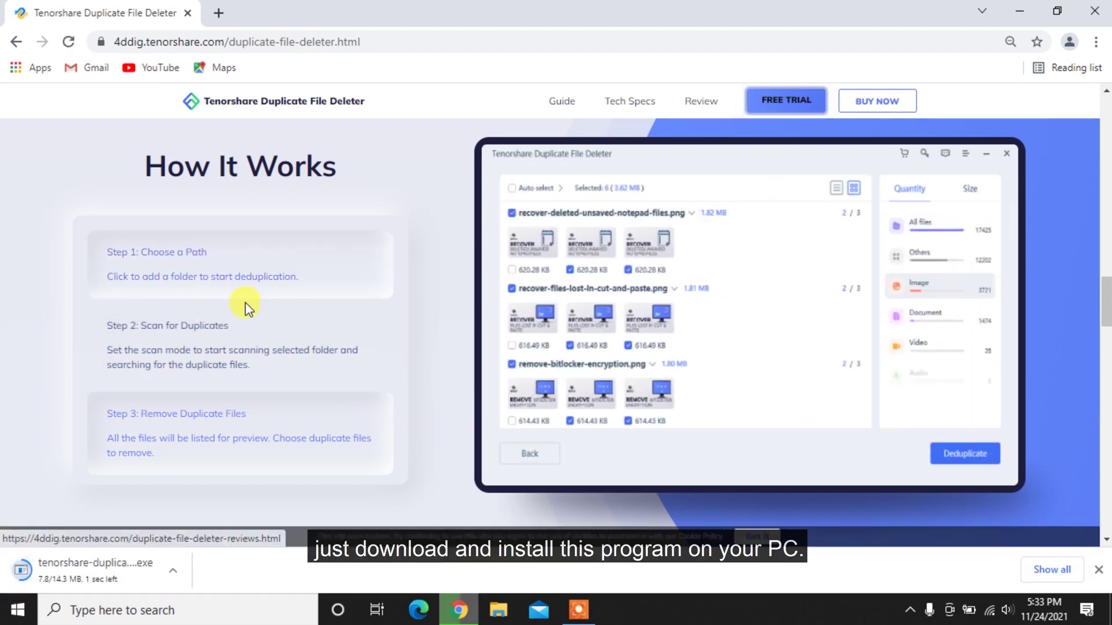
pyautogui.click(92, 564)
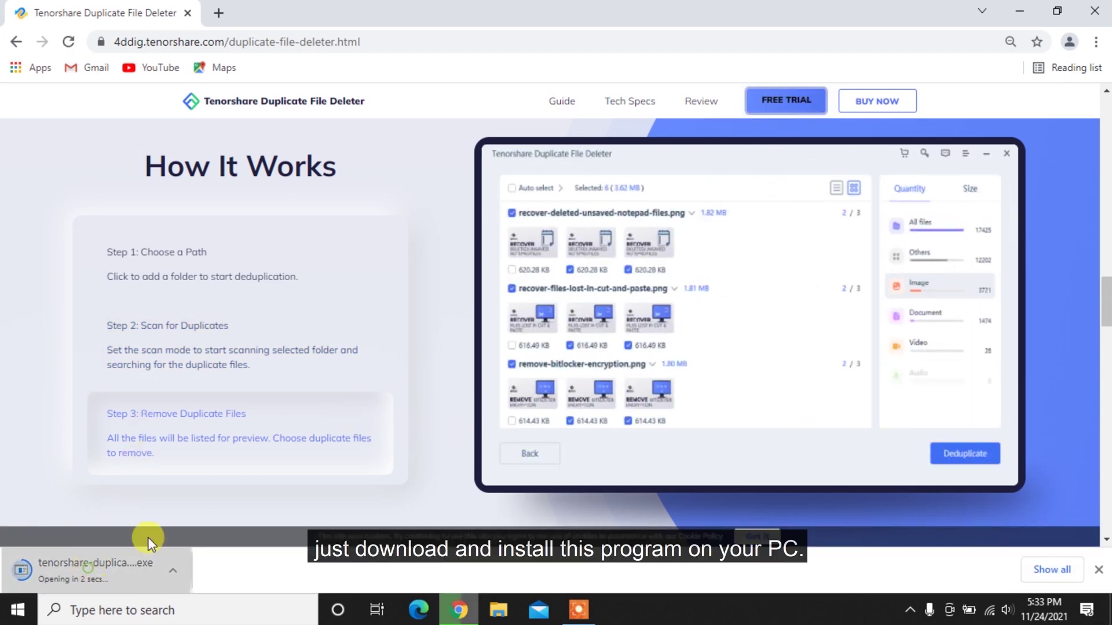
pyautogui.click(1020, 11)
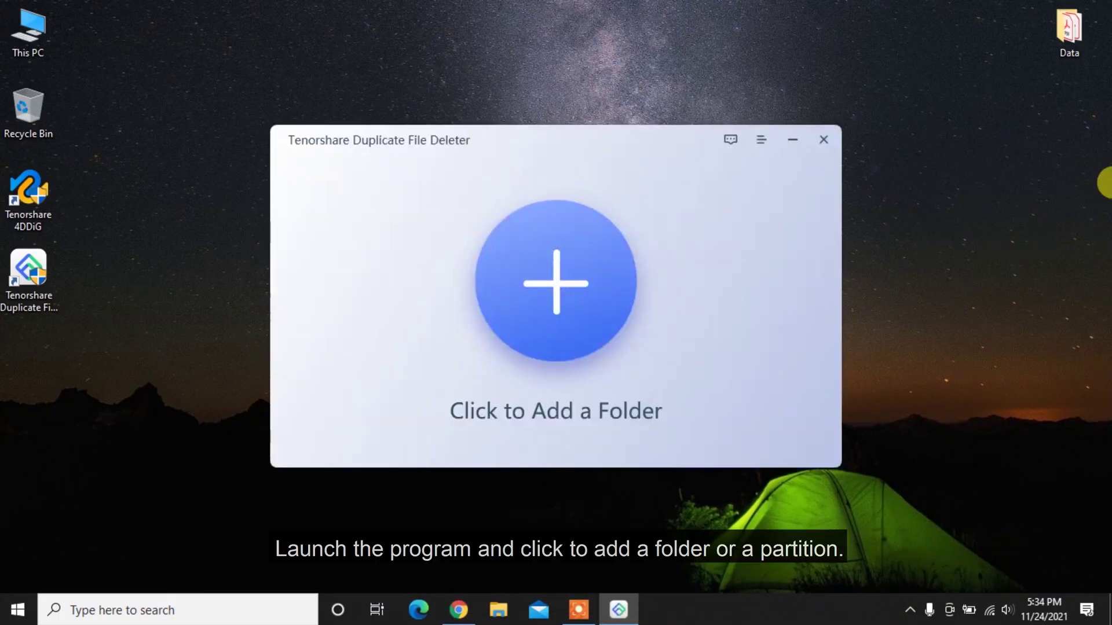
# Add the Desktop as the folder to scan for duplicates.
pyautogui.click(548, 274)
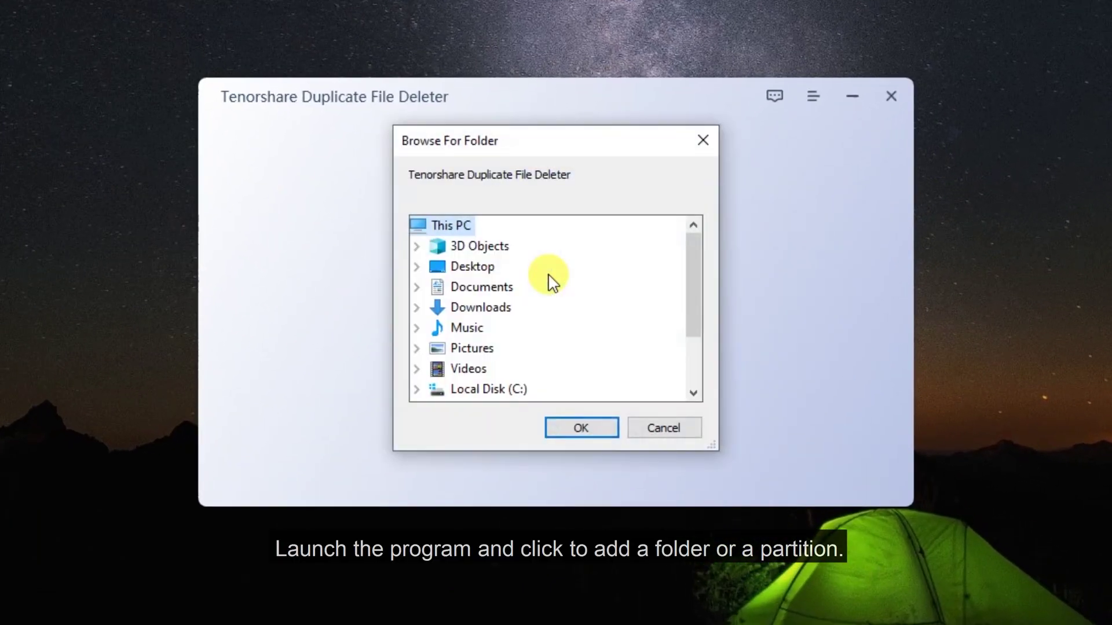
pyautogui.click(474, 267)
pyautogui.click(580, 430)
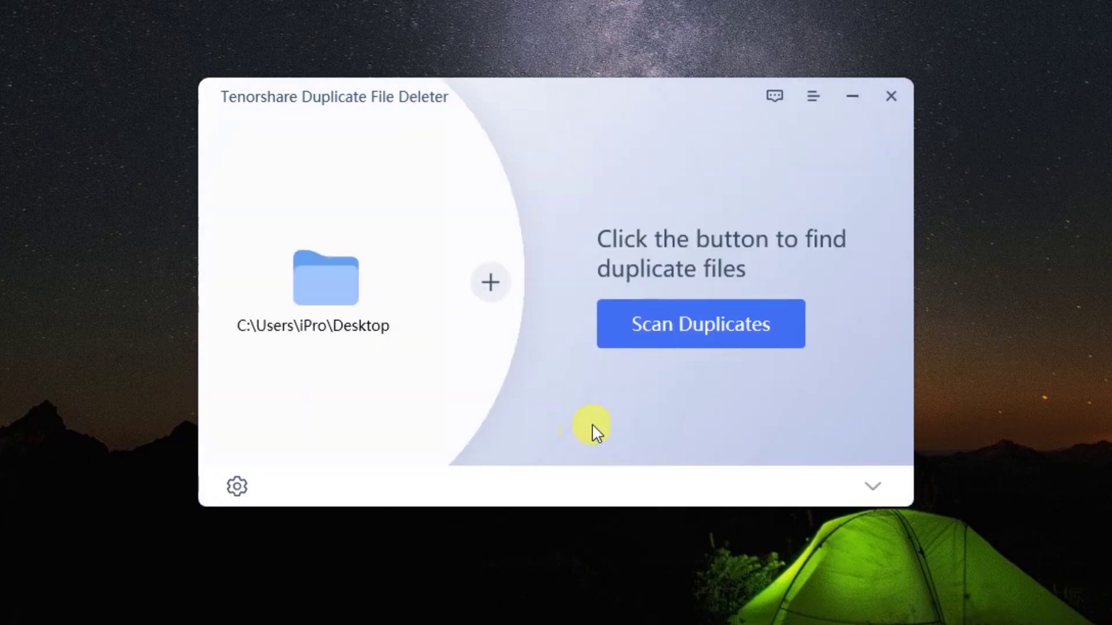
# Filter duplicates by Content and keep Move to Recycle Bin as the removal option.
pyautogui.click(236, 487)
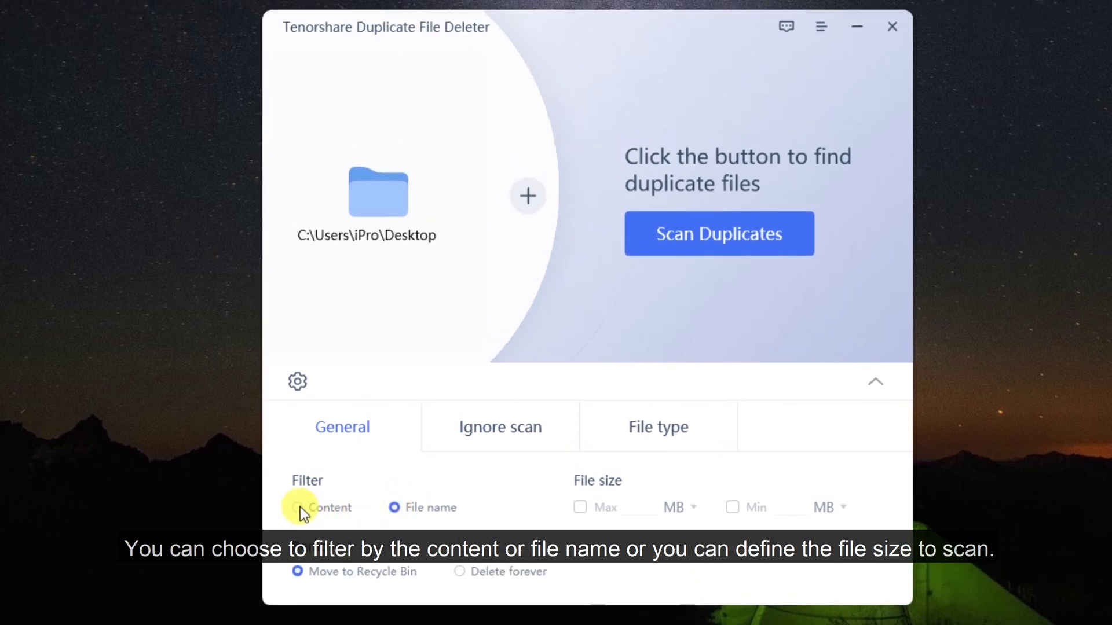
pyautogui.click(299, 506)
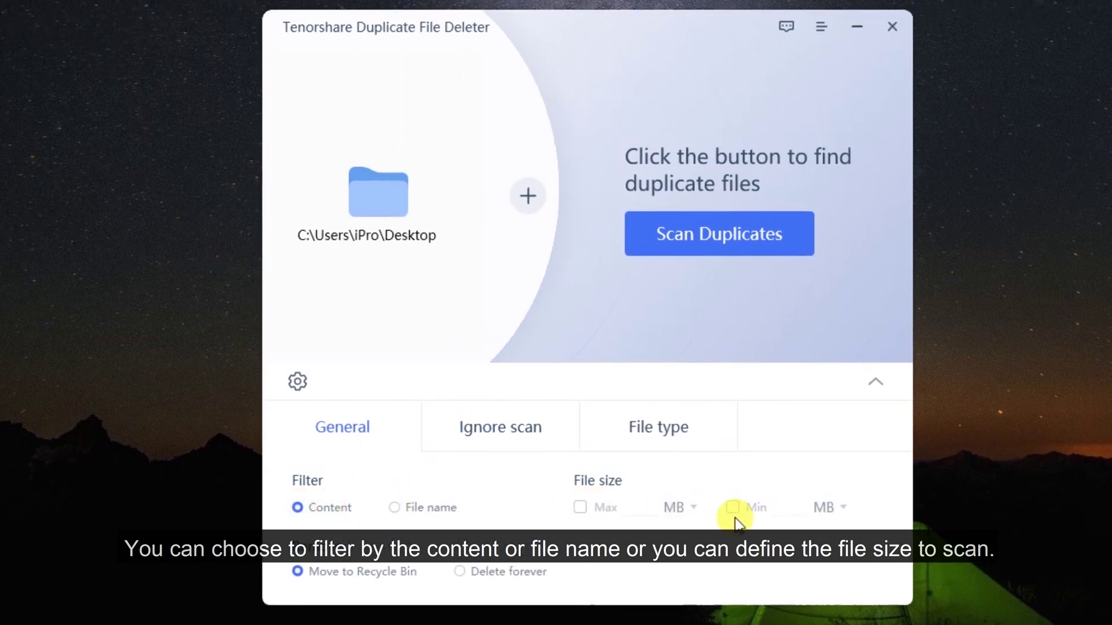
pyautogui.click(461, 574)
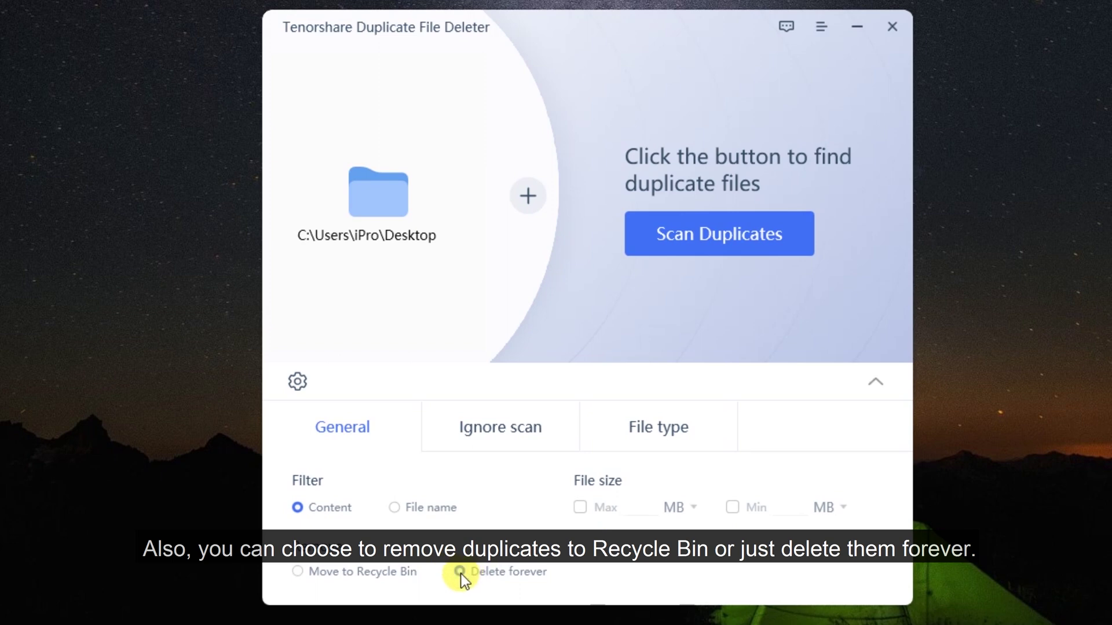
pyautogui.click(297, 572)
# Show the Ignore scan options and start, then cancel, adding an excluded path.
pyautogui.click(515, 421)
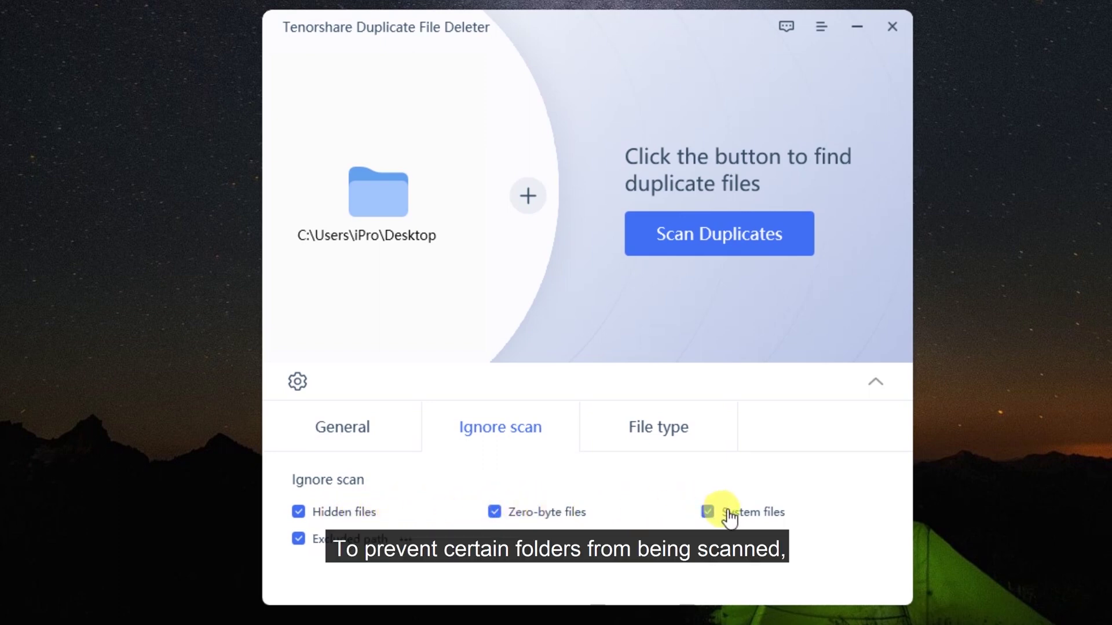
pyautogui.click(405, 538)
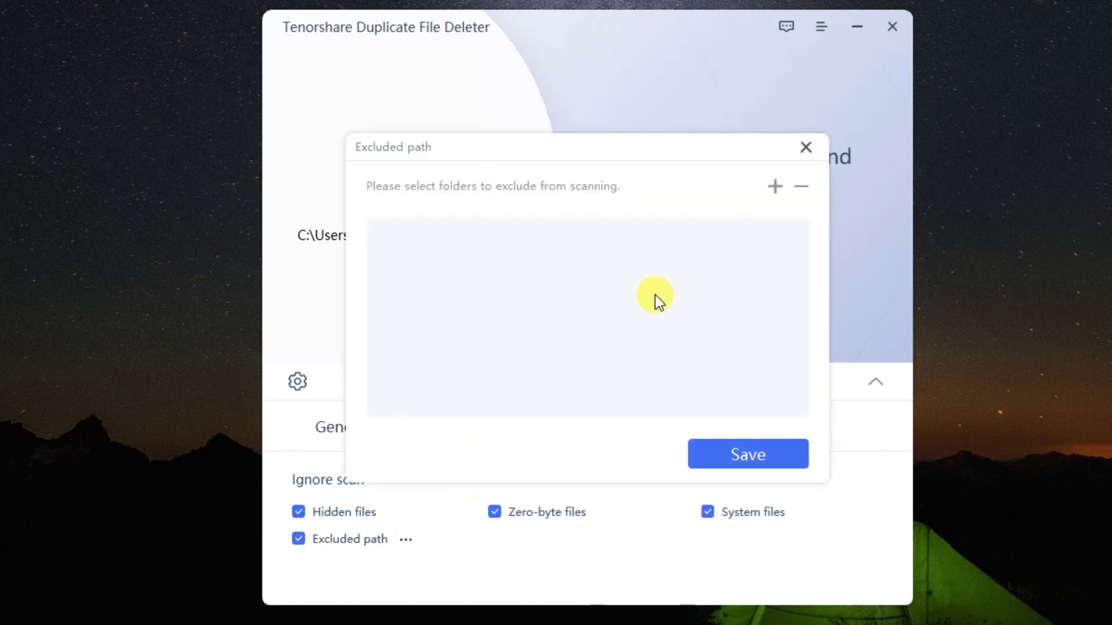
pyautogui.click(774, 187)
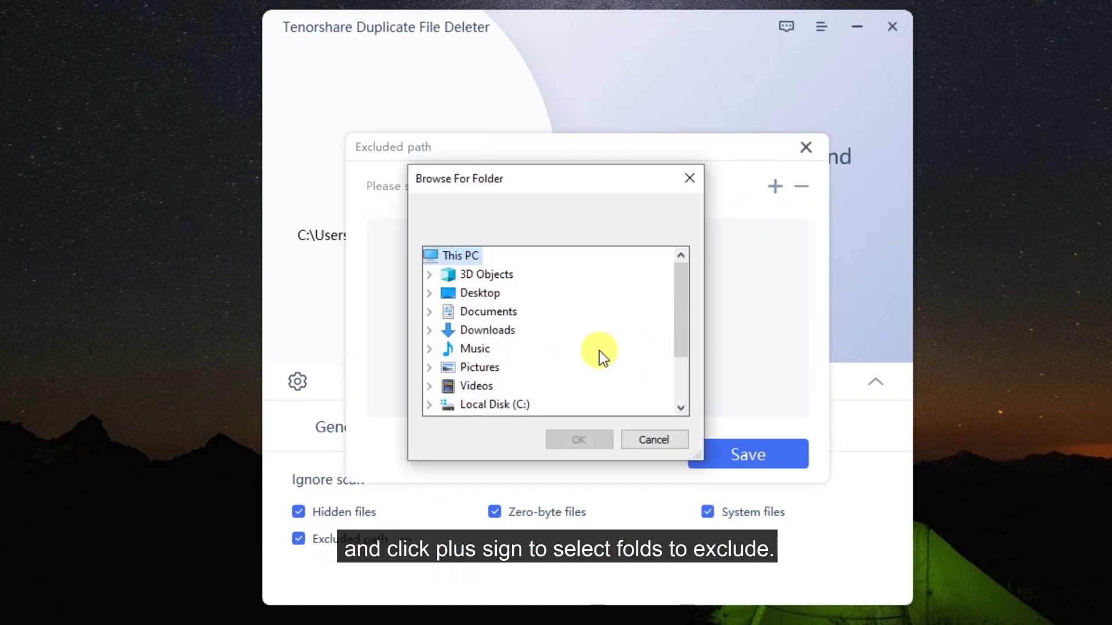
pyautogui.click(651, 436)
# Save the excluded paths, then toggle All file types off and back on.
pyautogui.click(711, 457)
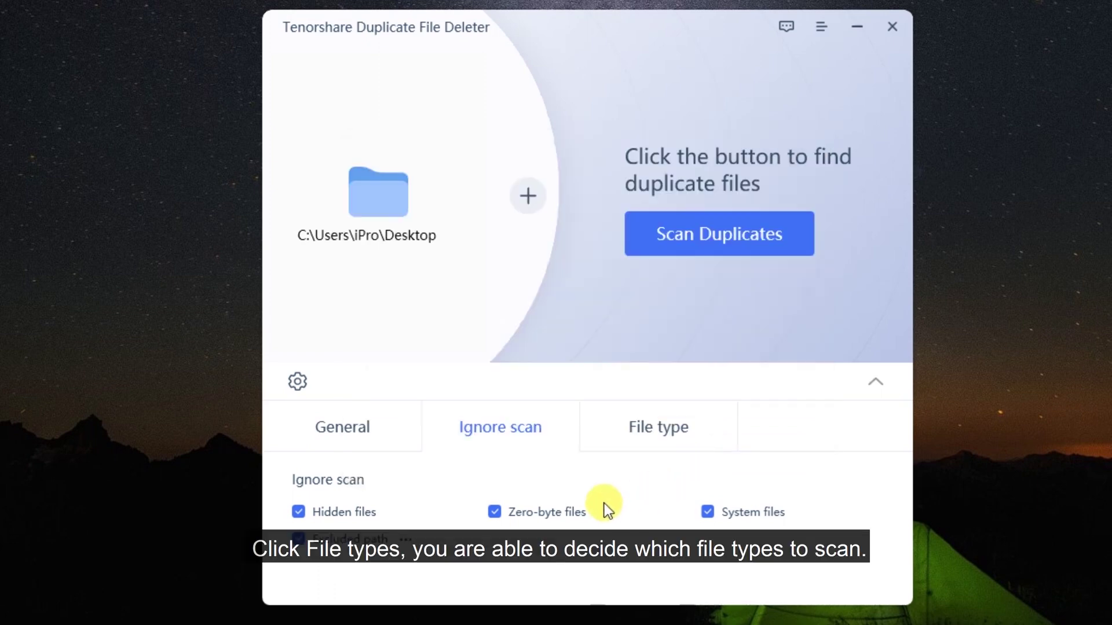
pyautogui.click(656, 426)
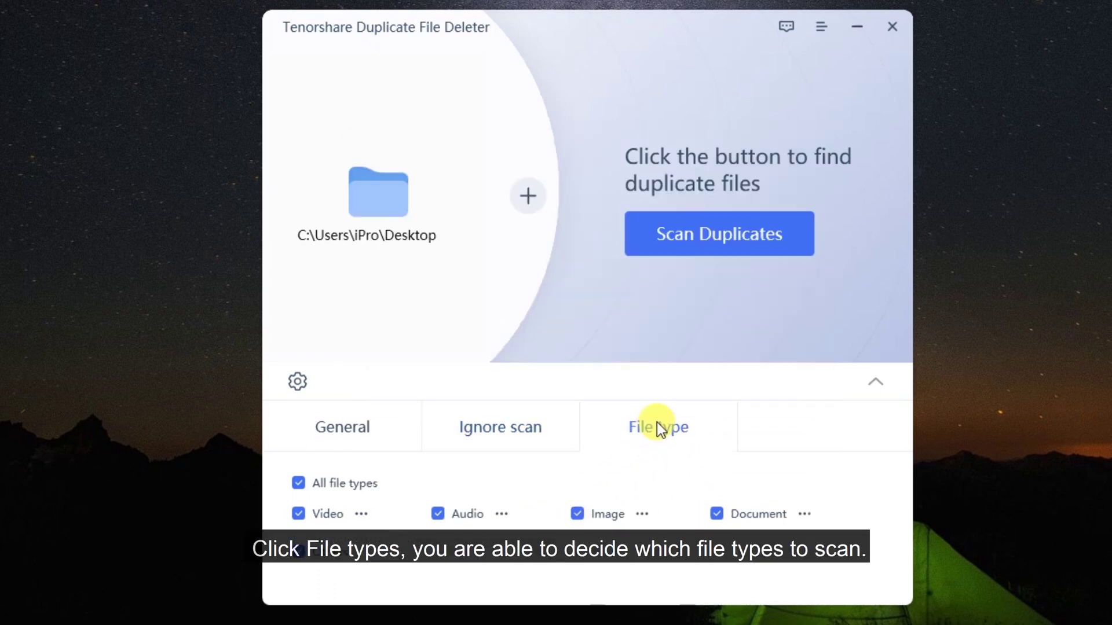
pyautogui.click(299, 484)
pyautogui.click(299, 484)
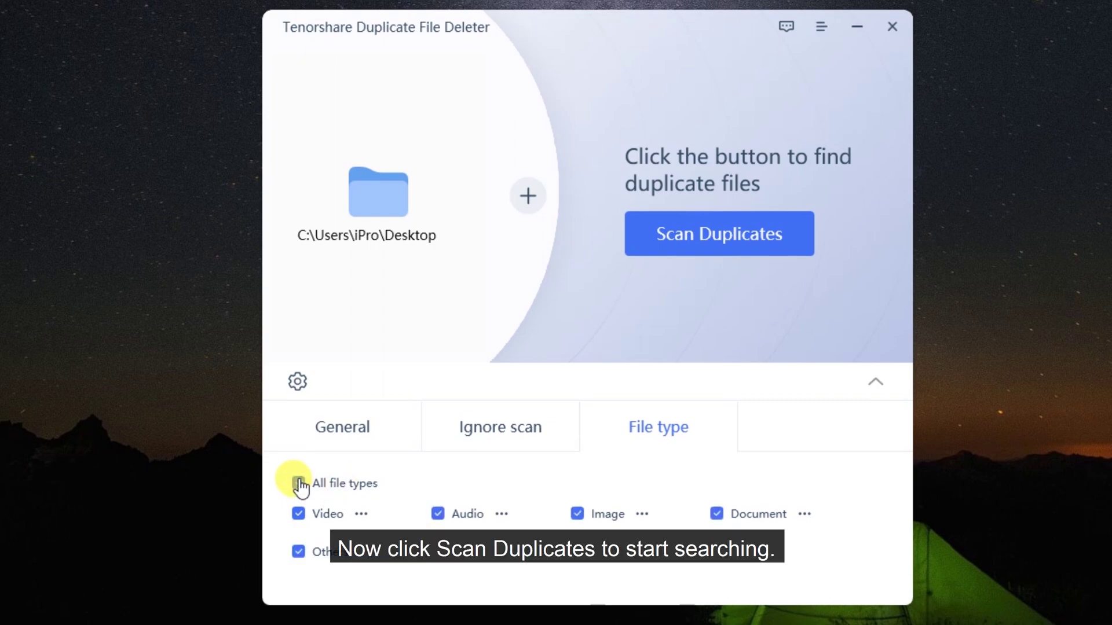
# Scan the Desktop for duplicates and preview IMG_2067 - Copy (2).JPG.
pyautogui.click(694, 227)
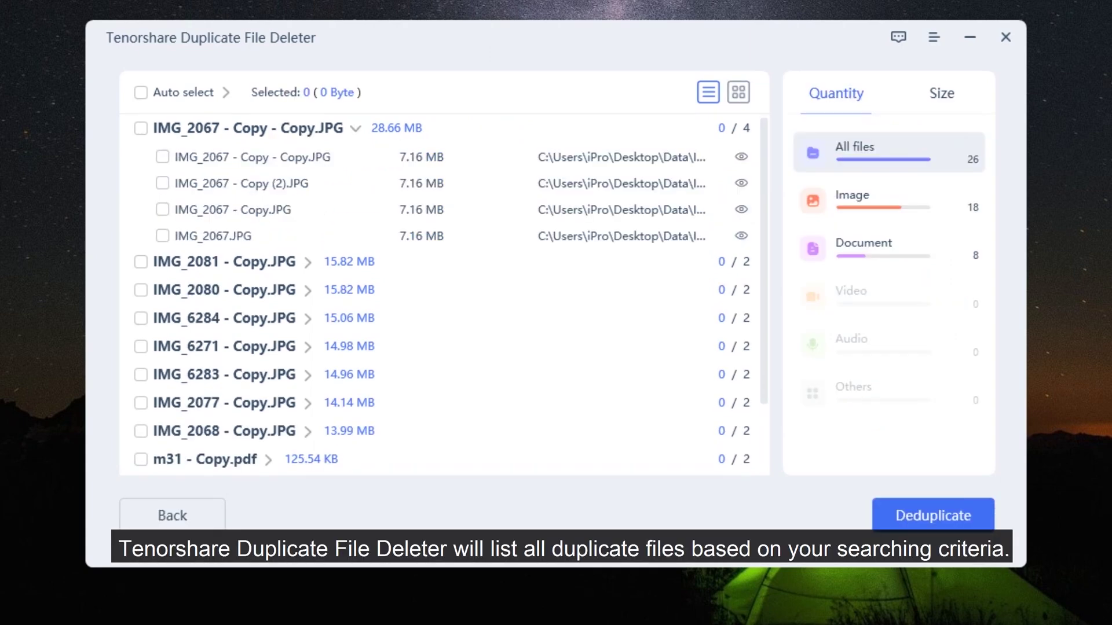
pyautogui.scroll(-1, 496, 200)
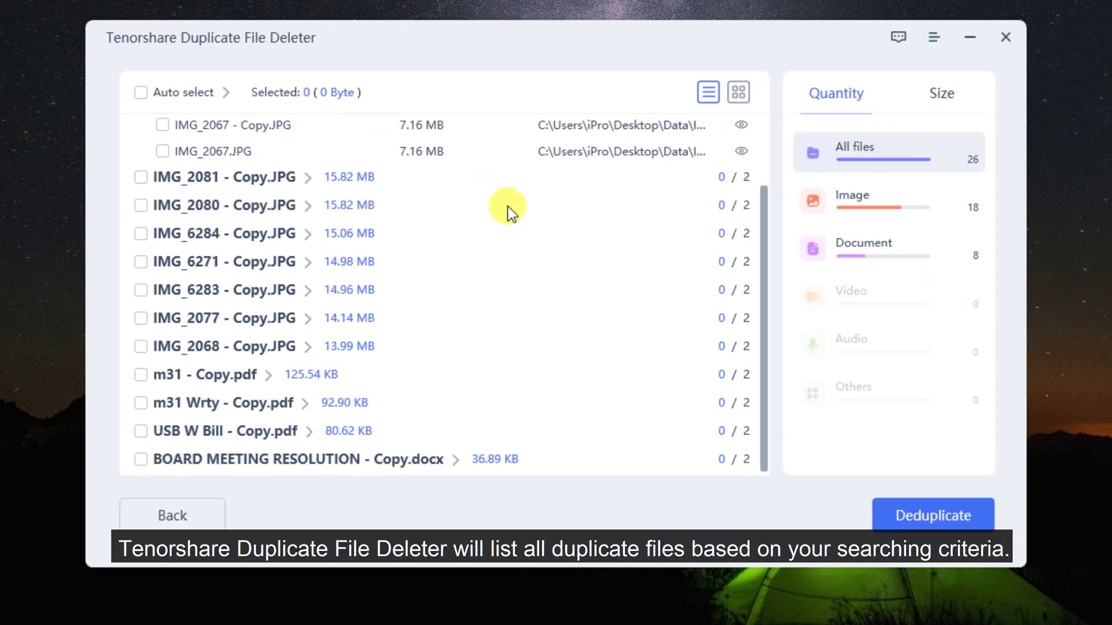
pyautogui.scroll(1, 509, 208)
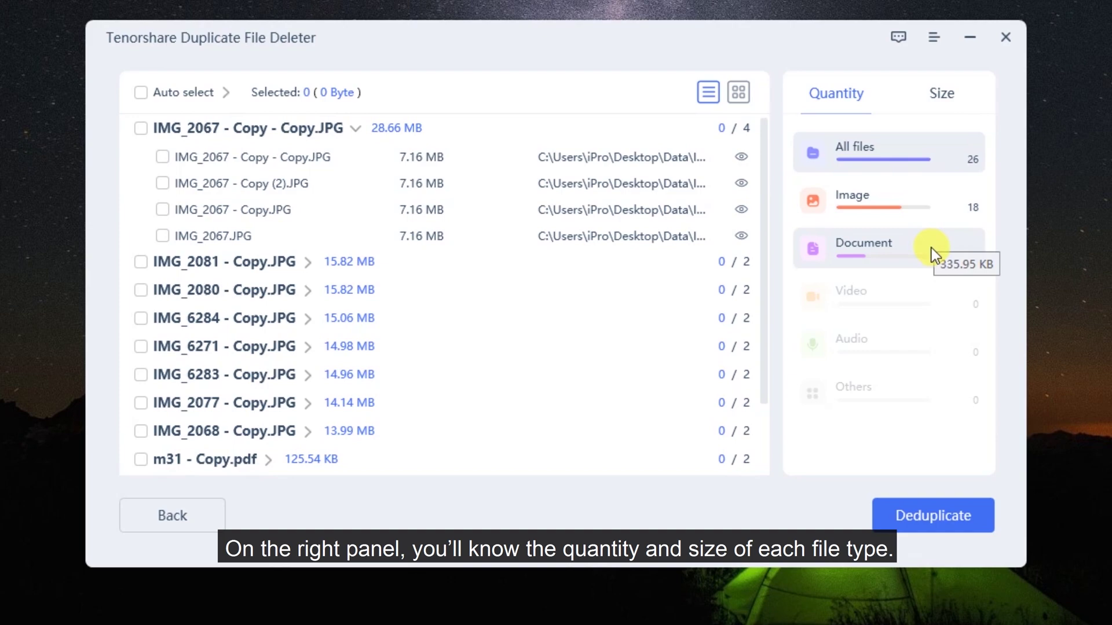
pyautogui.click(740, 184)
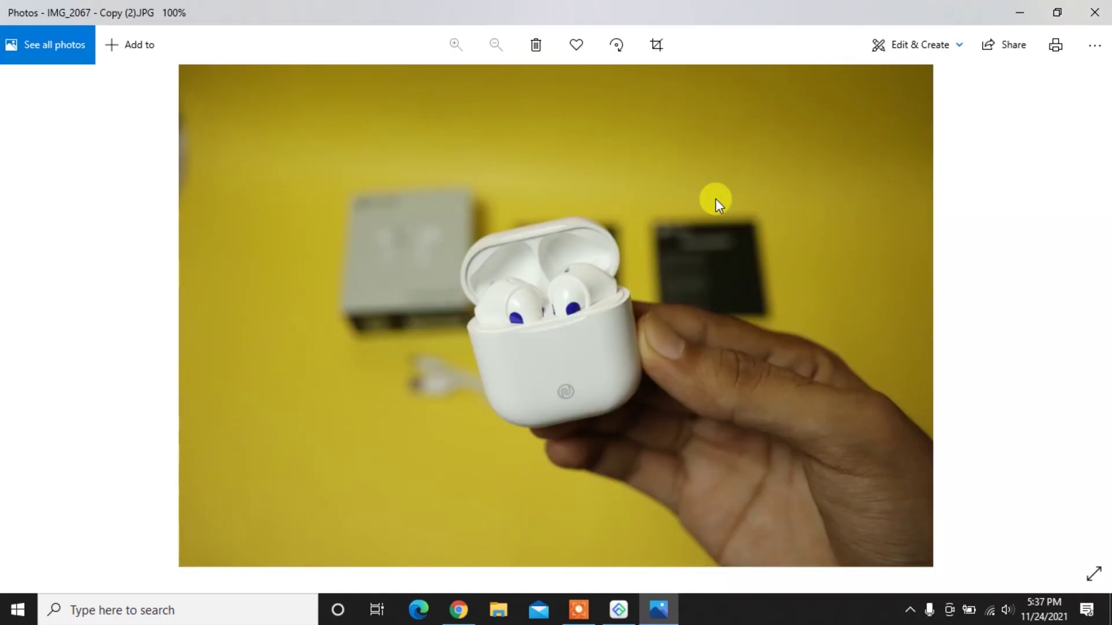
pyautogui.click(1094, 13)
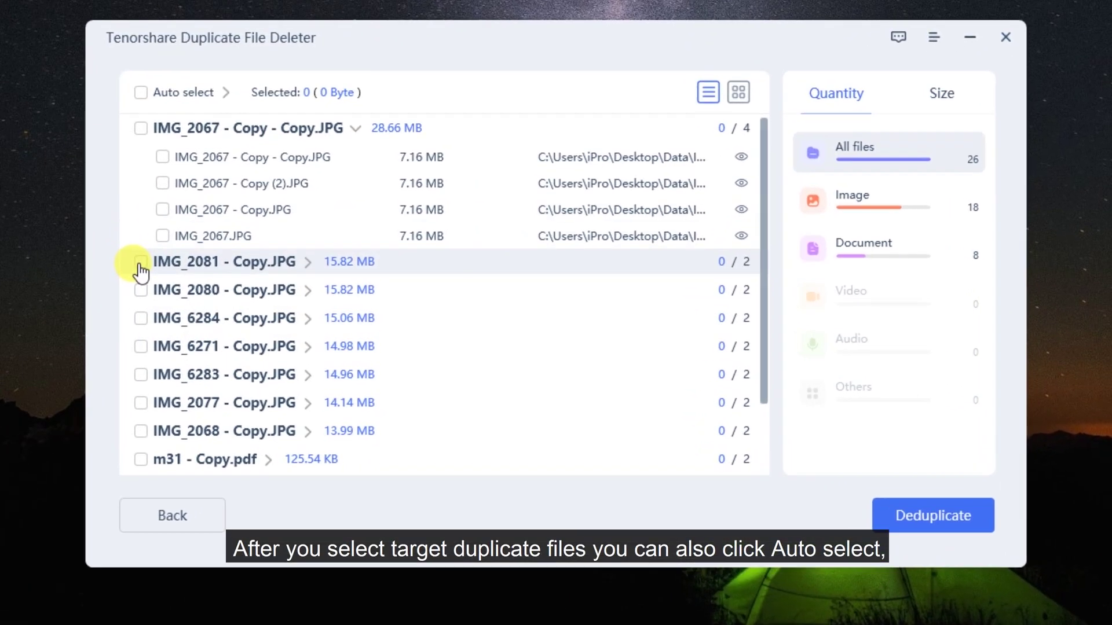
# Tick the IMG_2081 and IMG_2080 groups, then Auto select 14 files (74.04 MB).
pyautogui.click(196, 268)
pyautogui.click(196, 293)
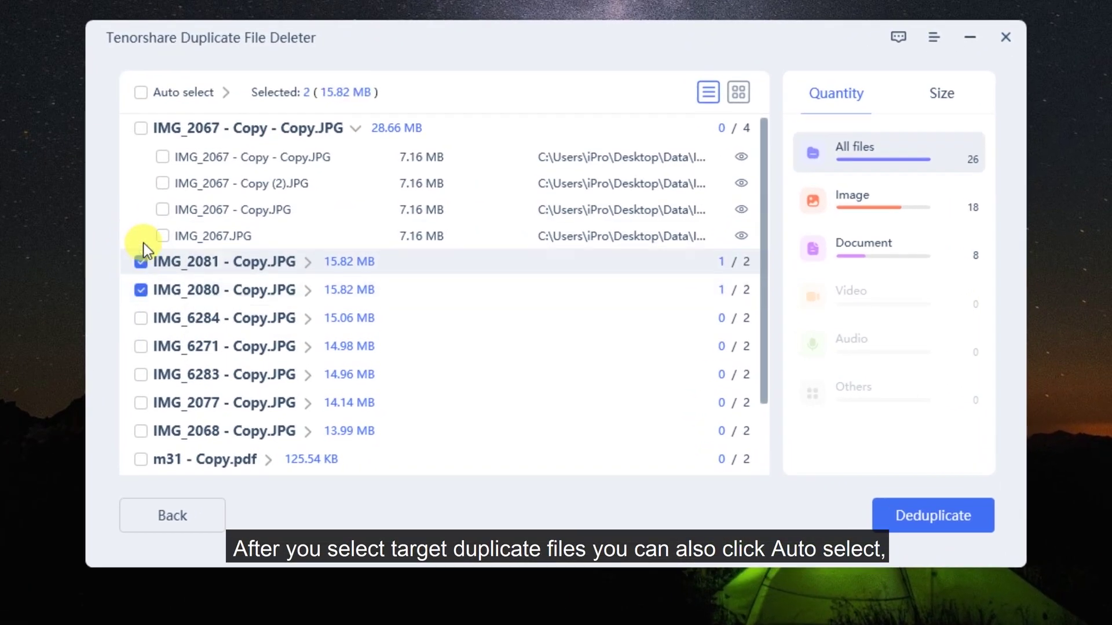
pyautogui.click(142, 93)
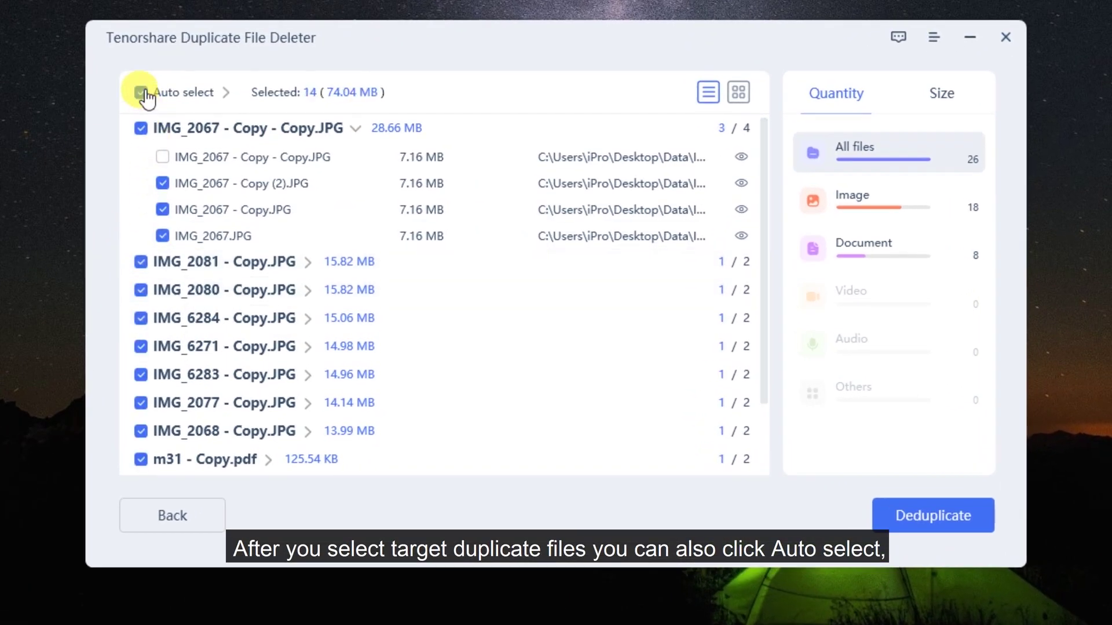
# Deduplicate the 14 selected files and confirm sending them to the Recycle Bin.
pyautogui.click(931, 509)
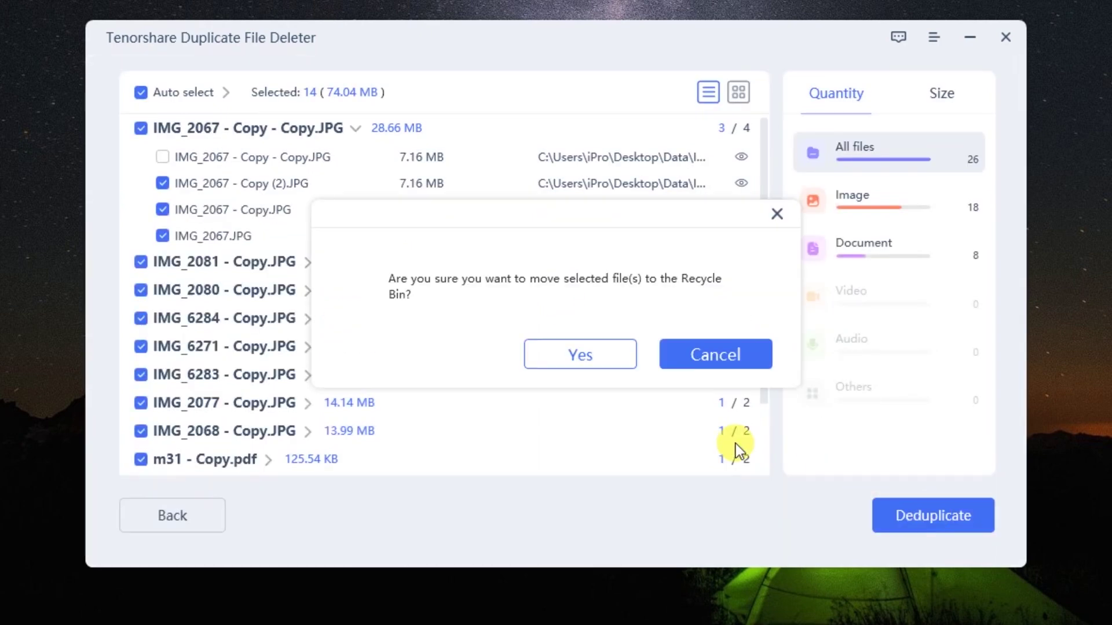
pyautogui.click(561, 351)
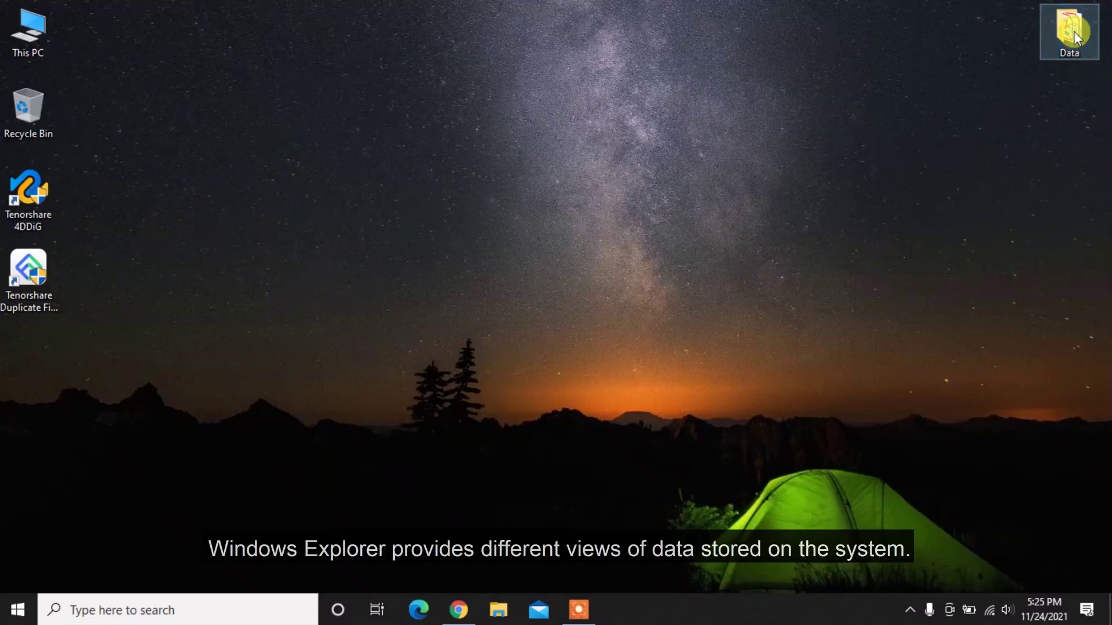
# Open the Data folder, turn on the Preview pane, and preview GOPR4802 and GOPR4804.
pyautogui.doubleClick(1075, 31)
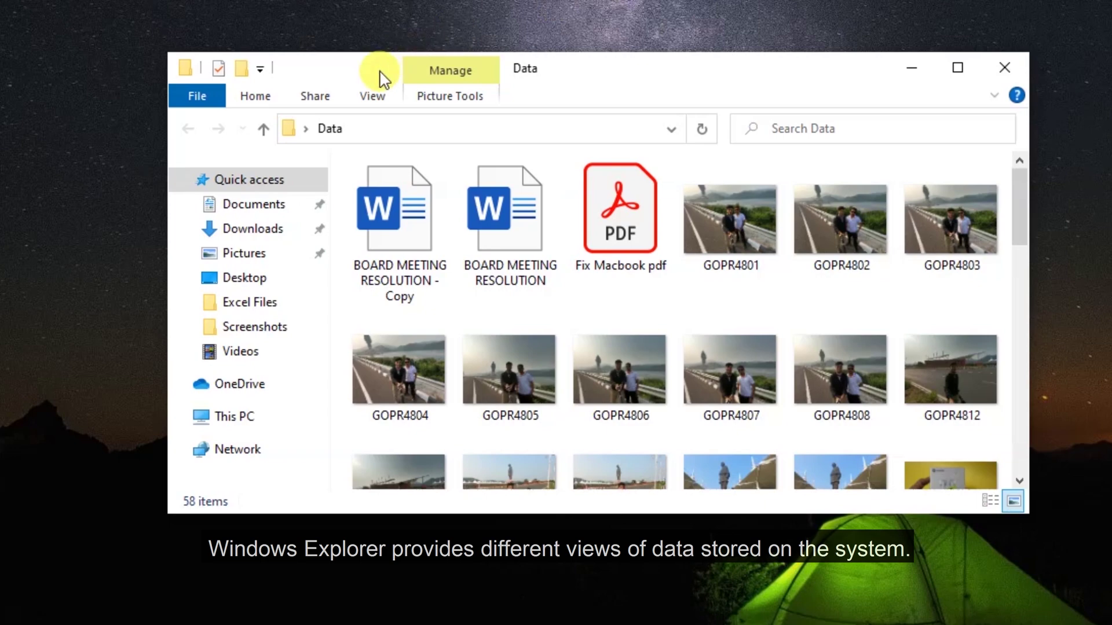
pyautogui.click(369, 98)
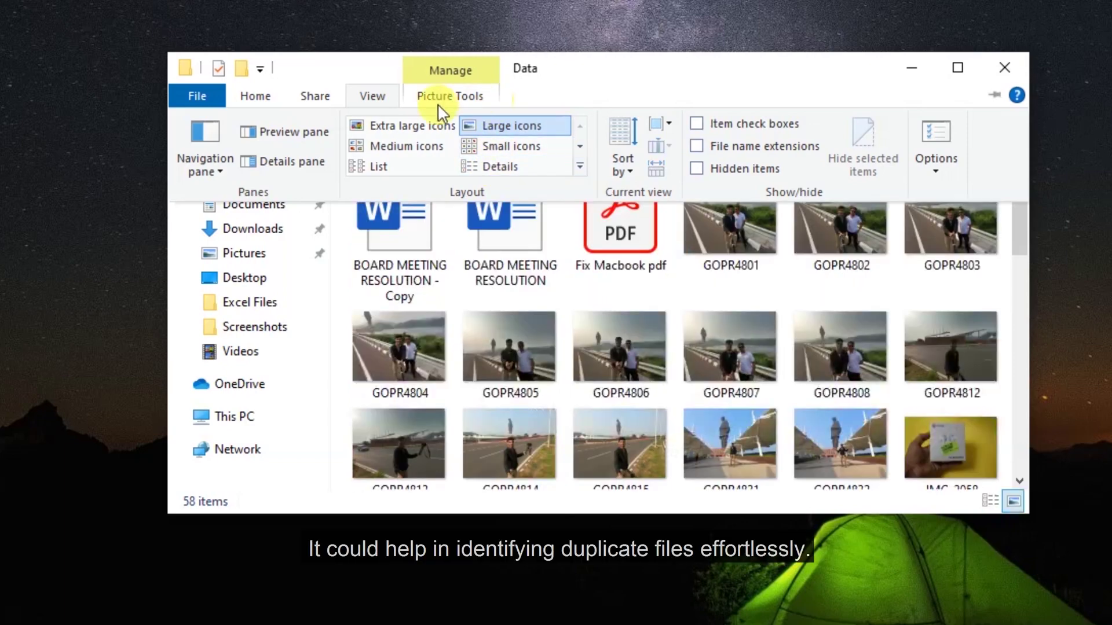
pyautogui.click(374, 101)
pyautogui.click(379, 102)
pyautogui.click(295, 132)
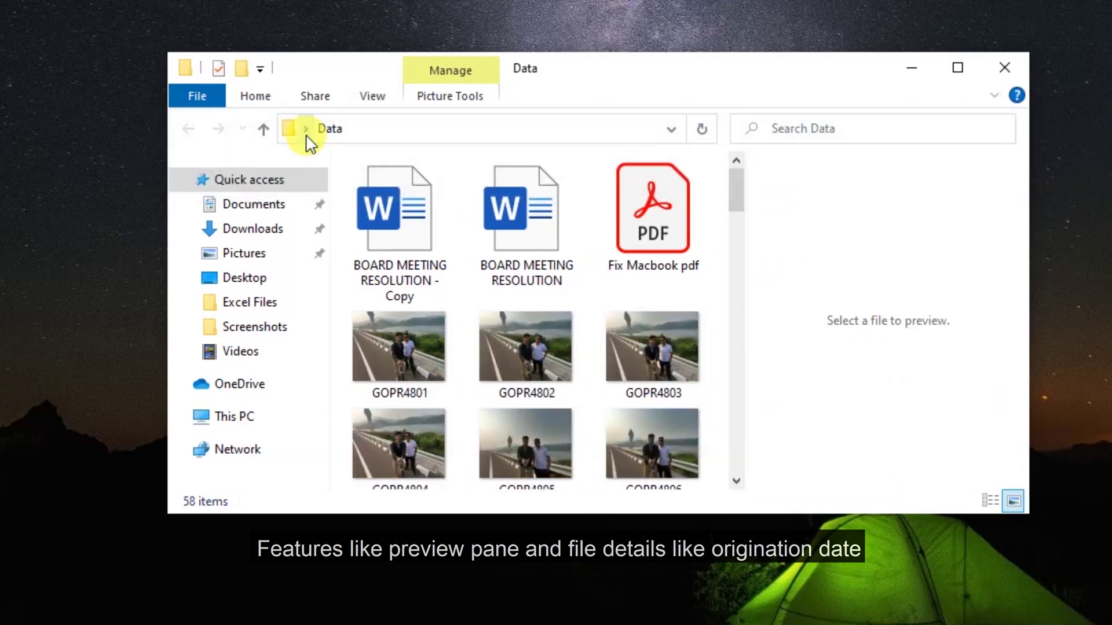
pyautogui.click(525, 348)
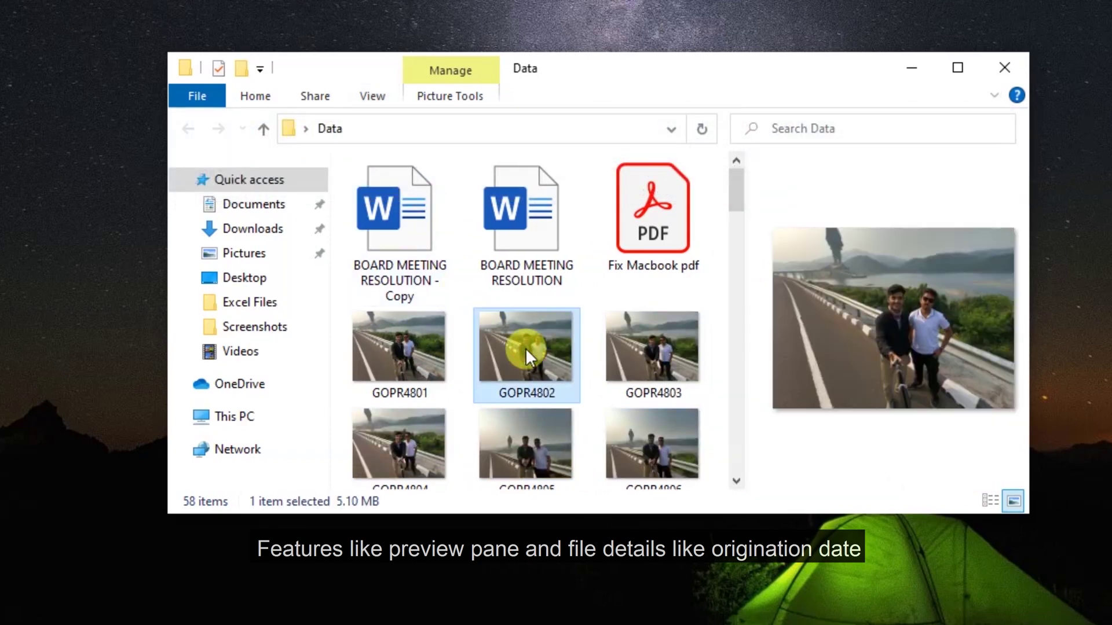
pyautogui.click(421, 450)
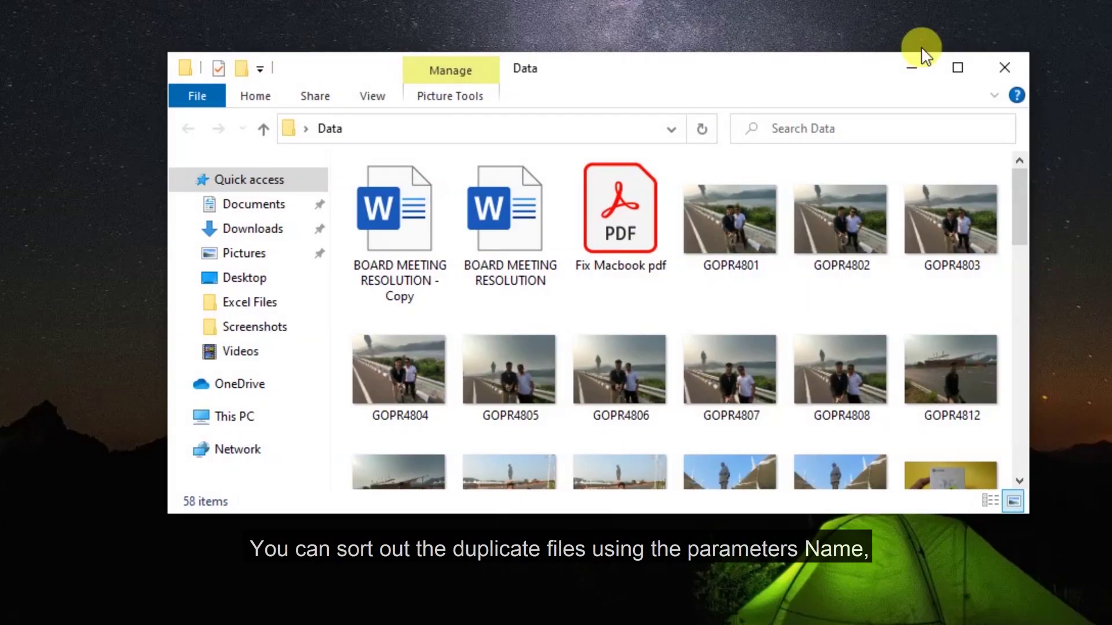
# Turn on the Details pane and view BOARD MEETING RESOLUTION - Copy's details.
pyautogui.click(372, 96)
pyautogui.click(280, 169)
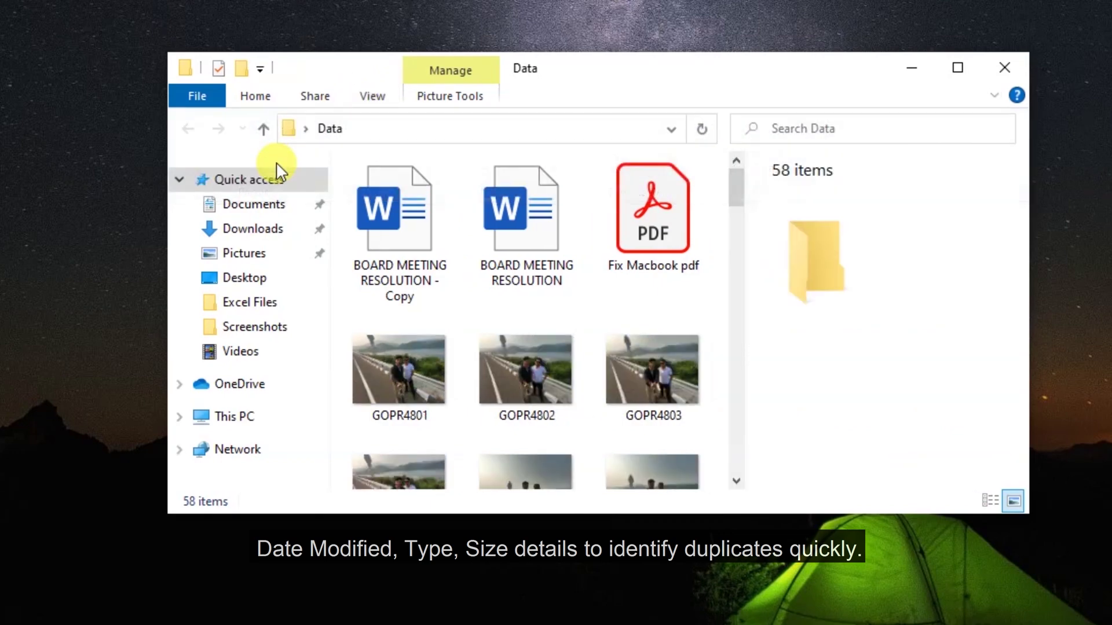
pyautogui.click(412, 237)
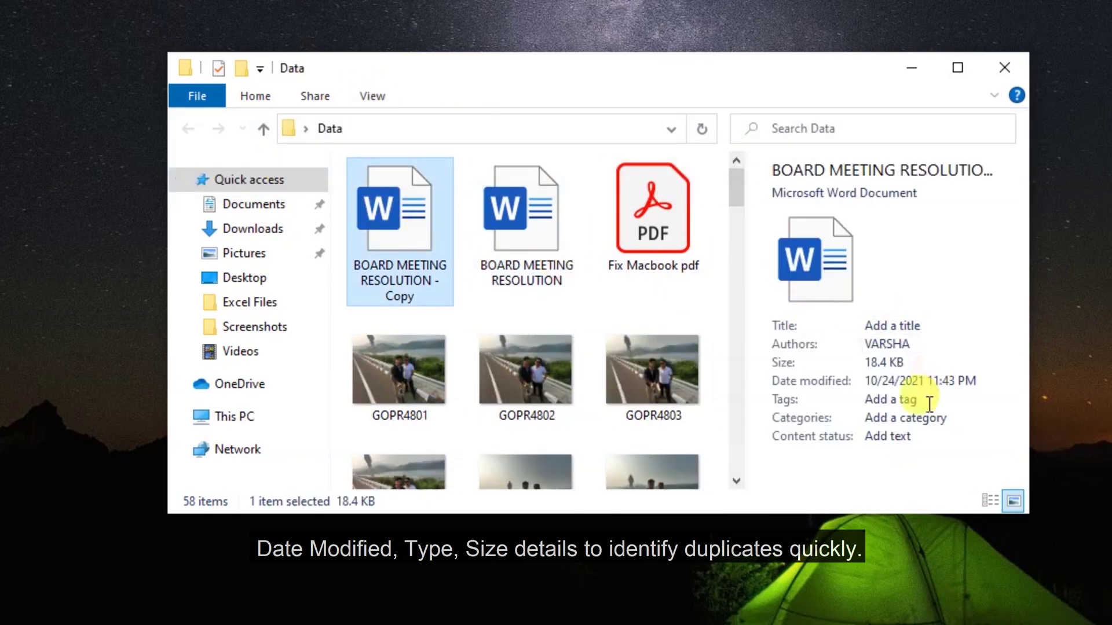
# Inspect details of Fix Macbook pdf, GOPR4802, GOPR4803, IMG_2060 and IMG_2067 - Copy (2).
pyautogui.click(680, 256)
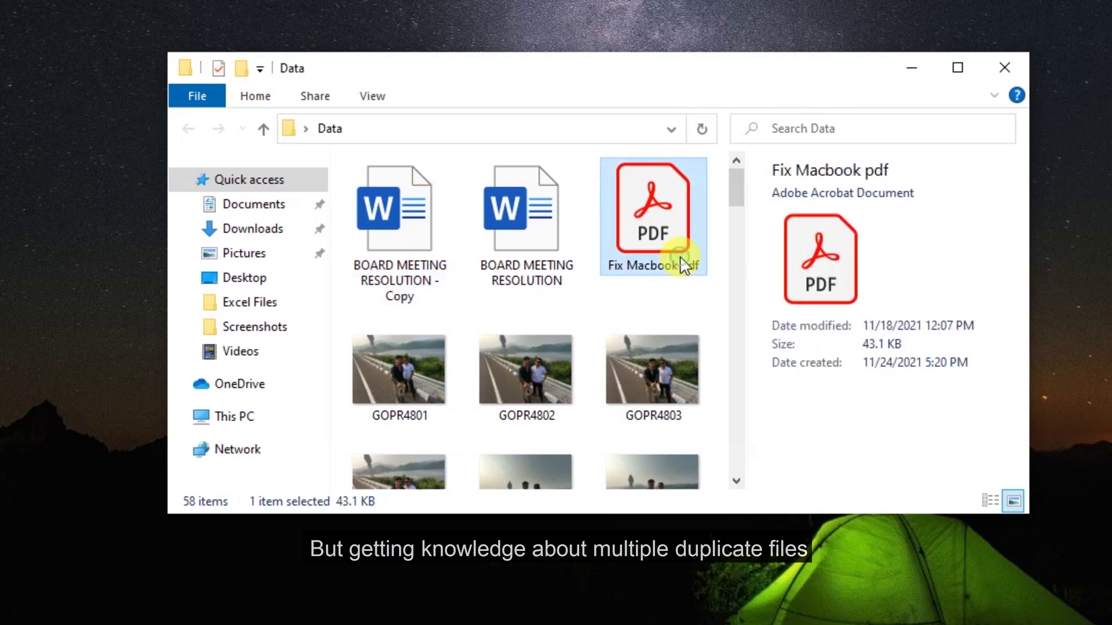
pyautogui.click(556, 366)
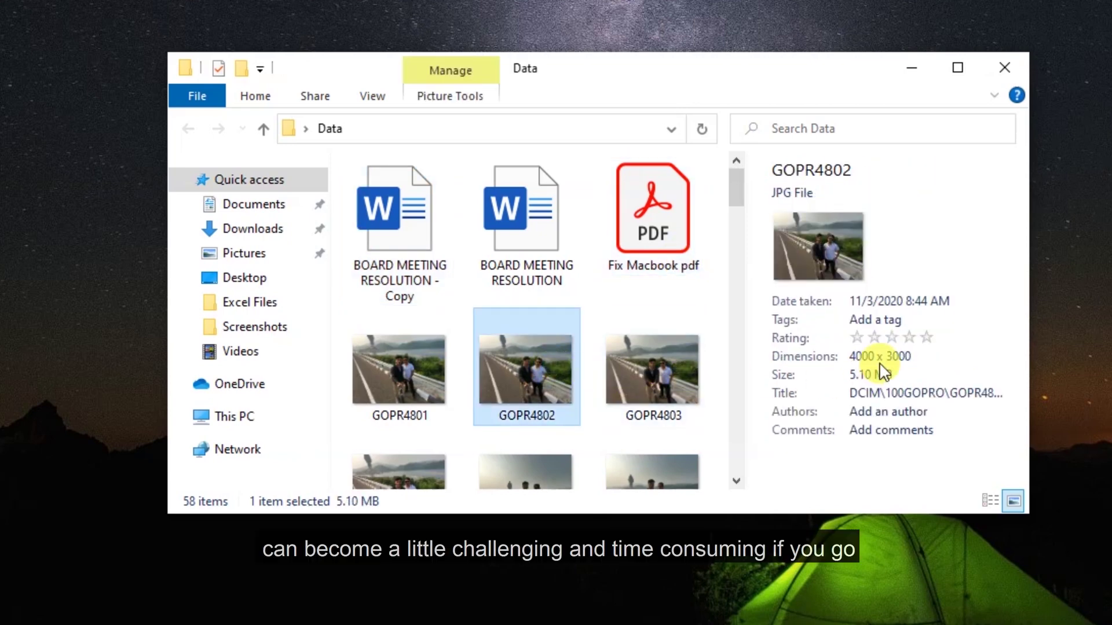
pyautogui.click(643, 378)
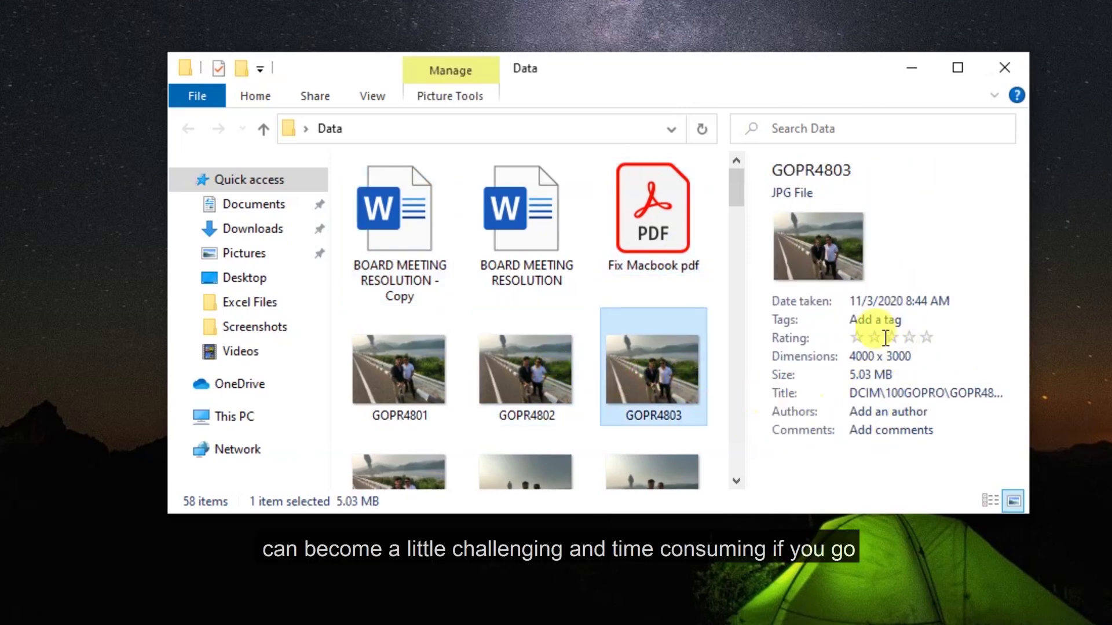
pyautogui.scroll(-2, 538, 352)
pyautogui.scroll(-3, 565, 373)
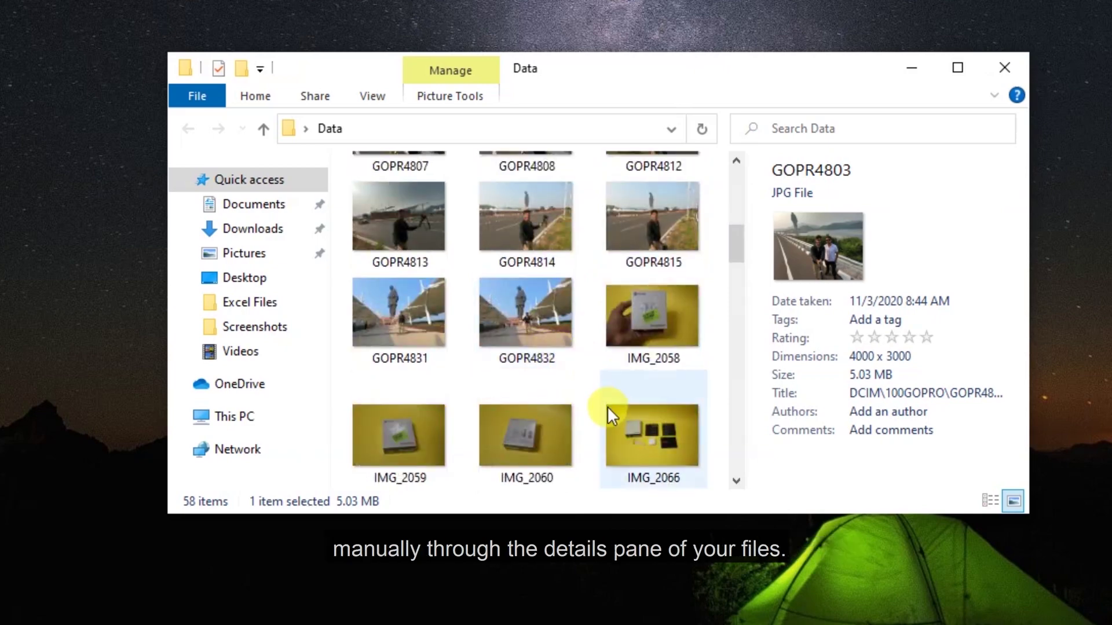
pyautogui.click(529, 443)
pyautogui.scroll(-2, 571, 406)
pyautogui.click(549, 301)
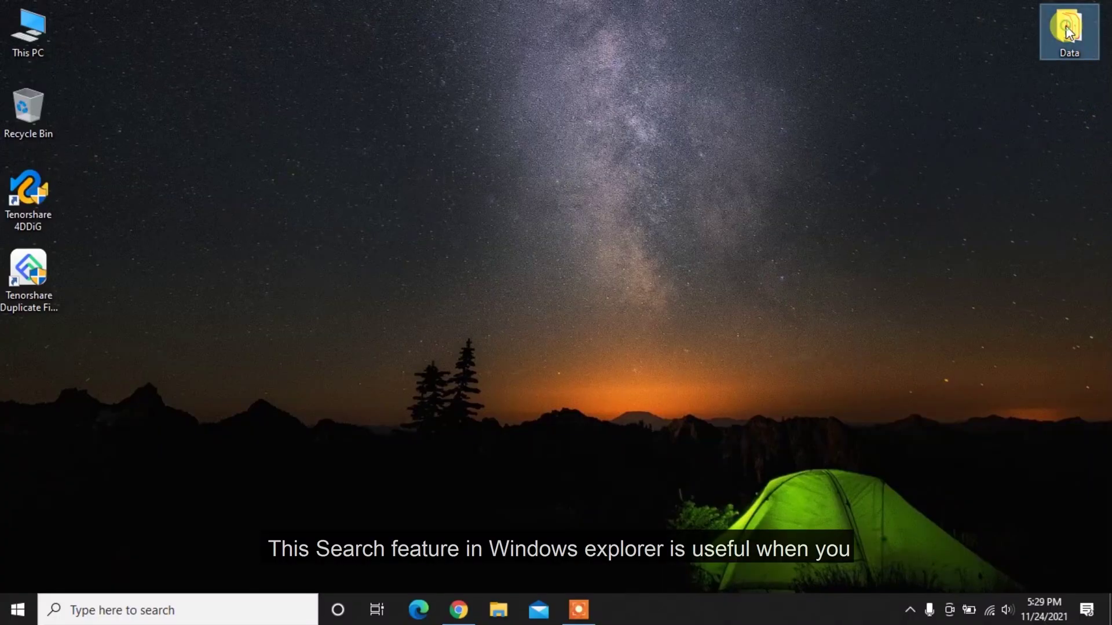
pyautogui.scroll(-2, 693, 309)
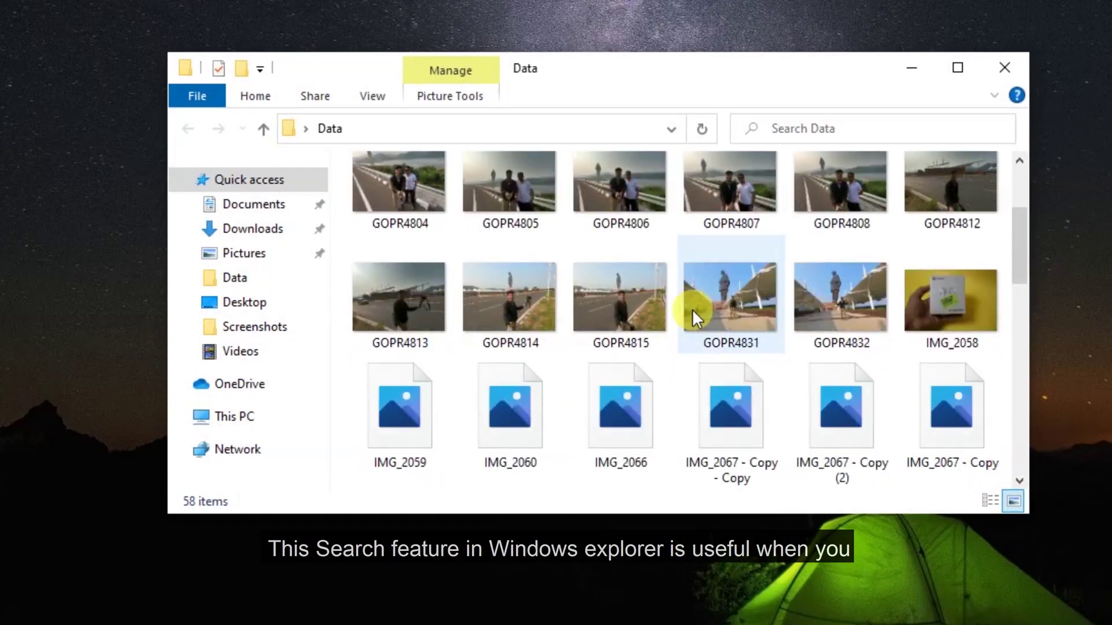
pyautogui.scroll(-2, 696, 311)
pyautogui.scroll(4, 696, 311)
pyautogui.write('gop')
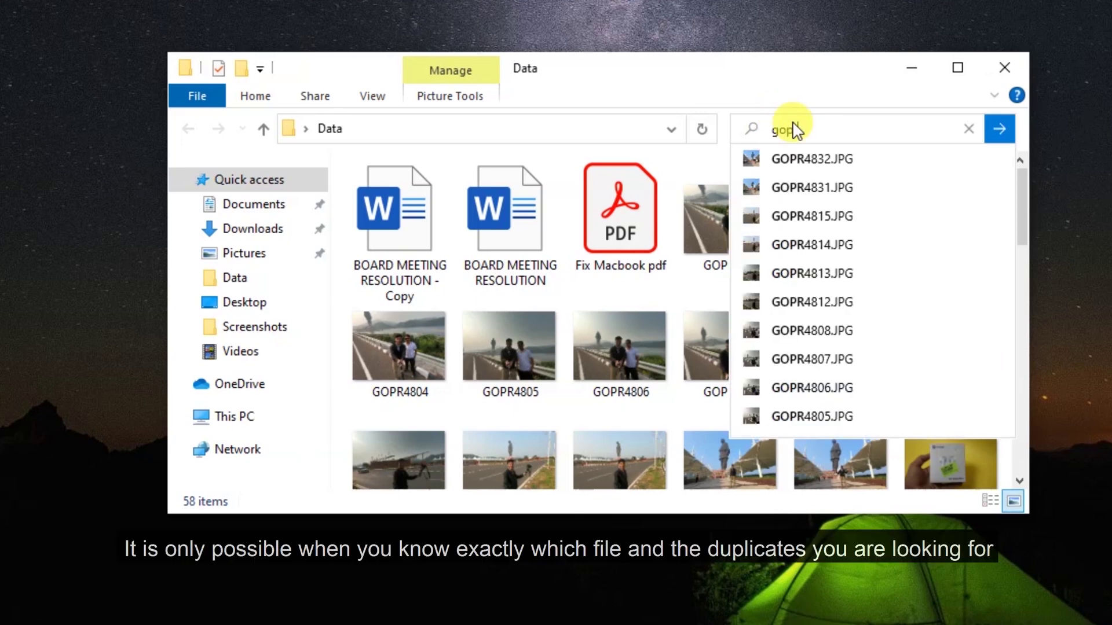
# Browse the GOPR name suggestions, then search '.pdf' and select all seven PDF results.
pyautogui.press('Down')
pyautogui.press('Down')
pyautogui.press('Down')
pyautogui.press('Down')
pyautogui.press('Down')
pyautogui.press('Down')
pyautogui.press('Down')
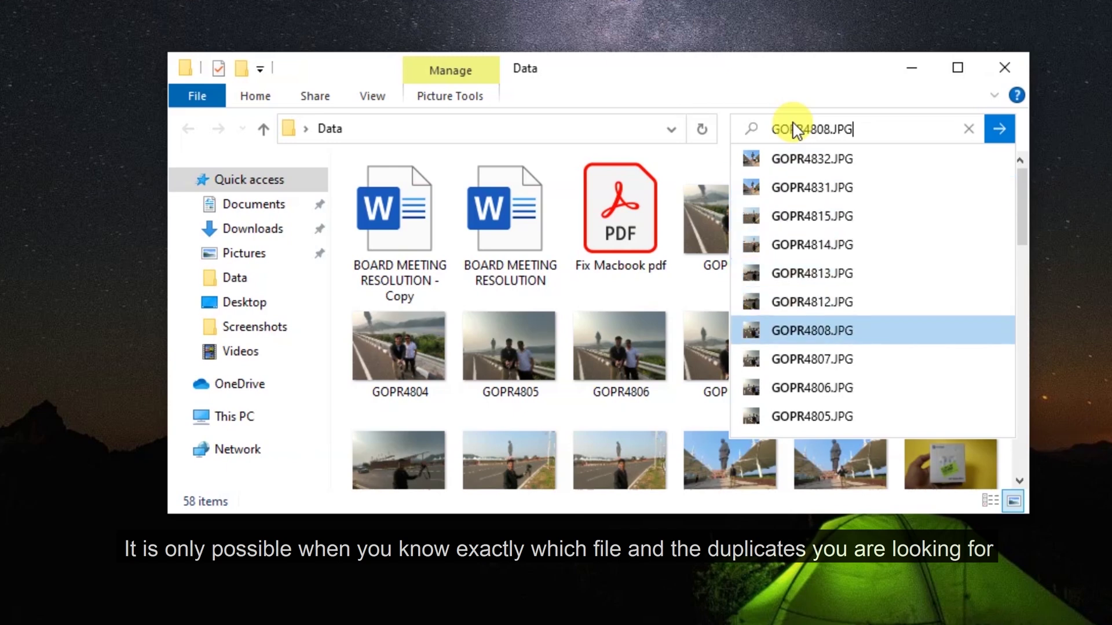
pyautogui.press('Down')
pyautogui.press('Down')
pyautogui.press('Down')
pyautogui.press('Up')
pyautogui.press('Up')
pyautogui.press('Up')
pyautogui.press('Up')
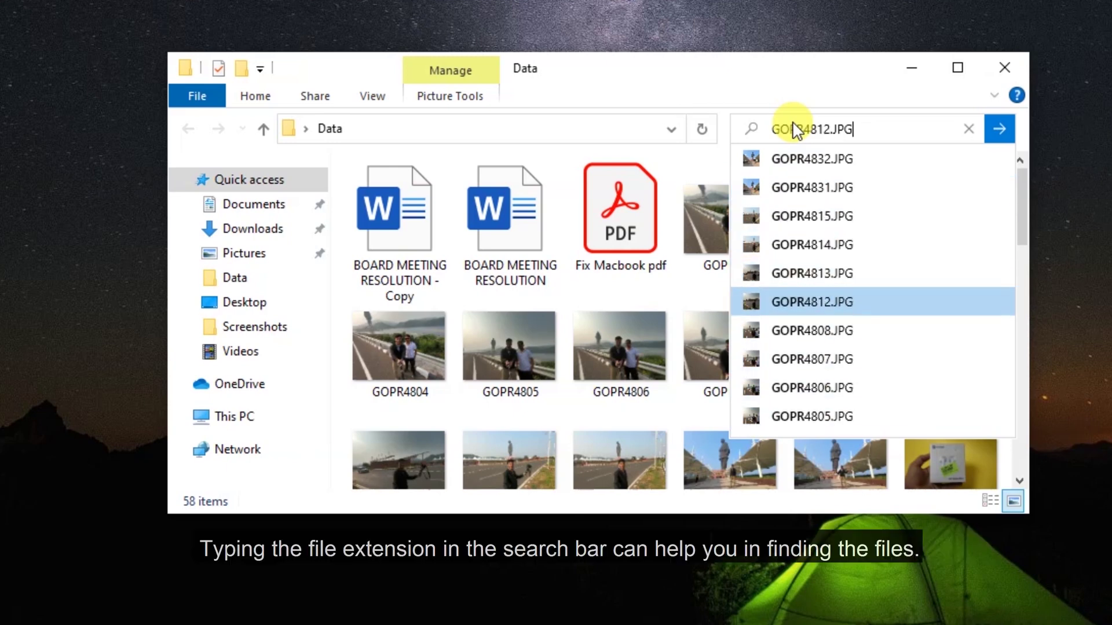
pyautogui.press('Escape')
pyautogui.write('.p')
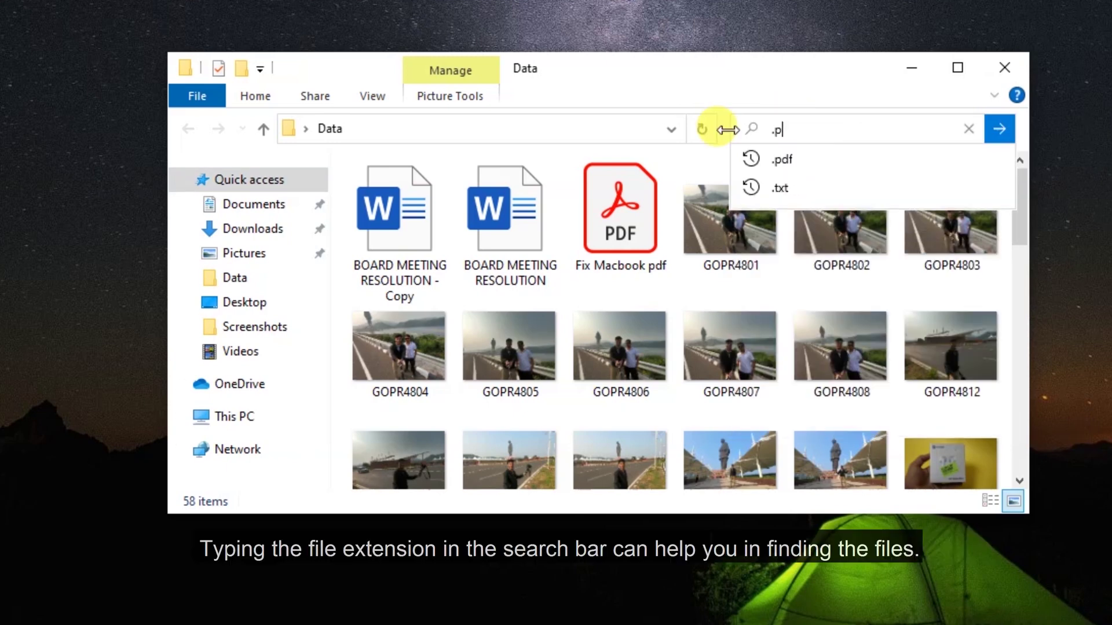
pyautogui.write('df')
pyautogui.press('Return')
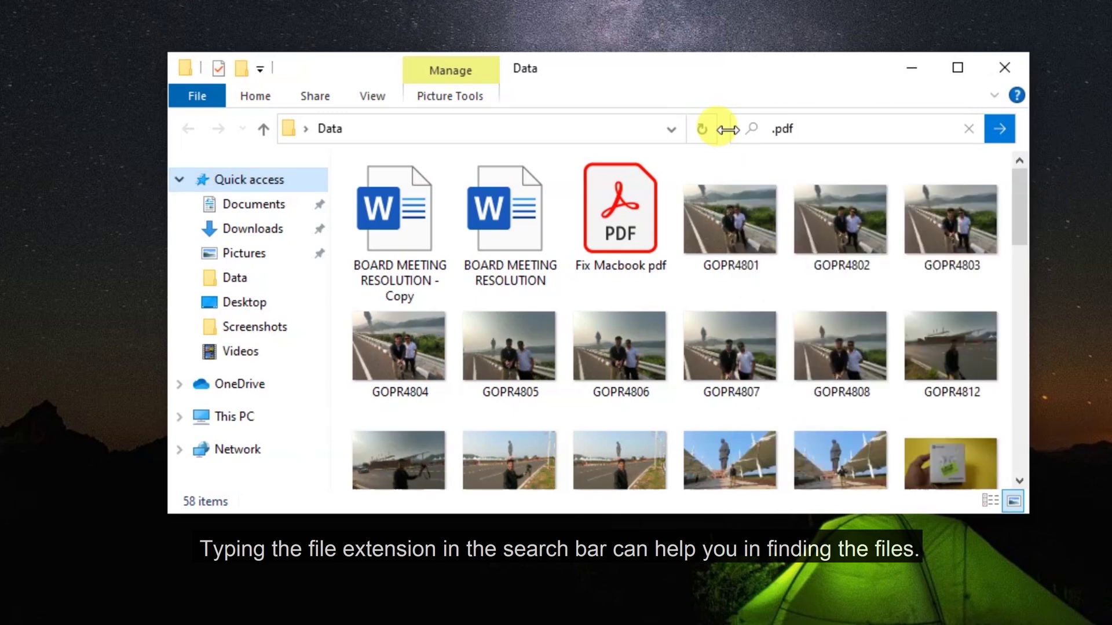
pyautogui.moveTo(961, 385); pyautogui.dragTo(390, 224)
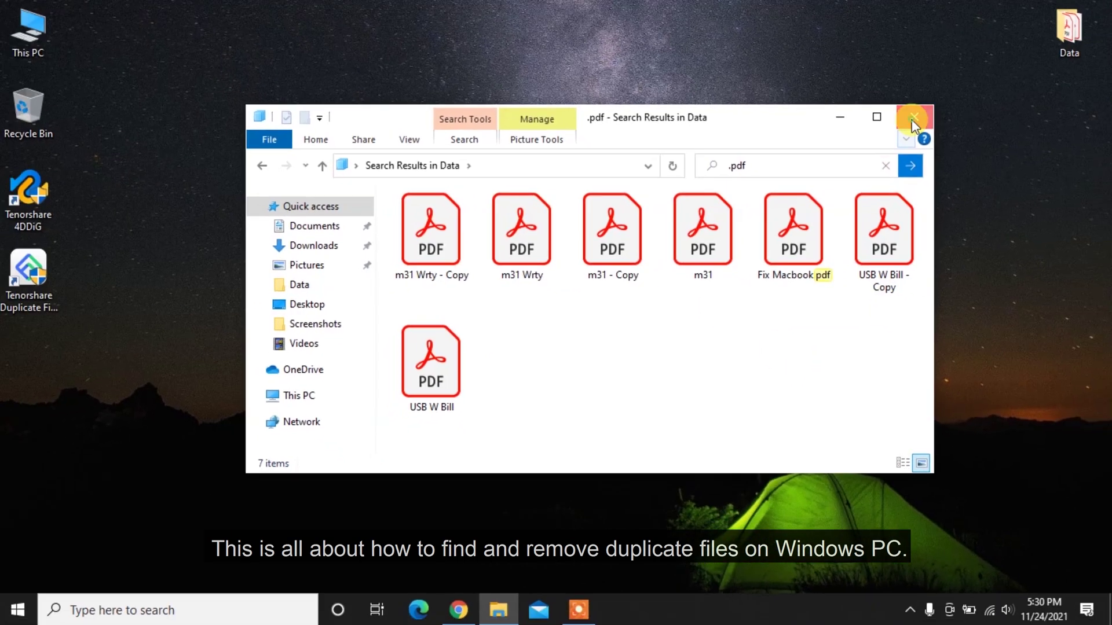
# Close the File Explorer window showing the .pdf search results.
pyautogui.click(911, 119)
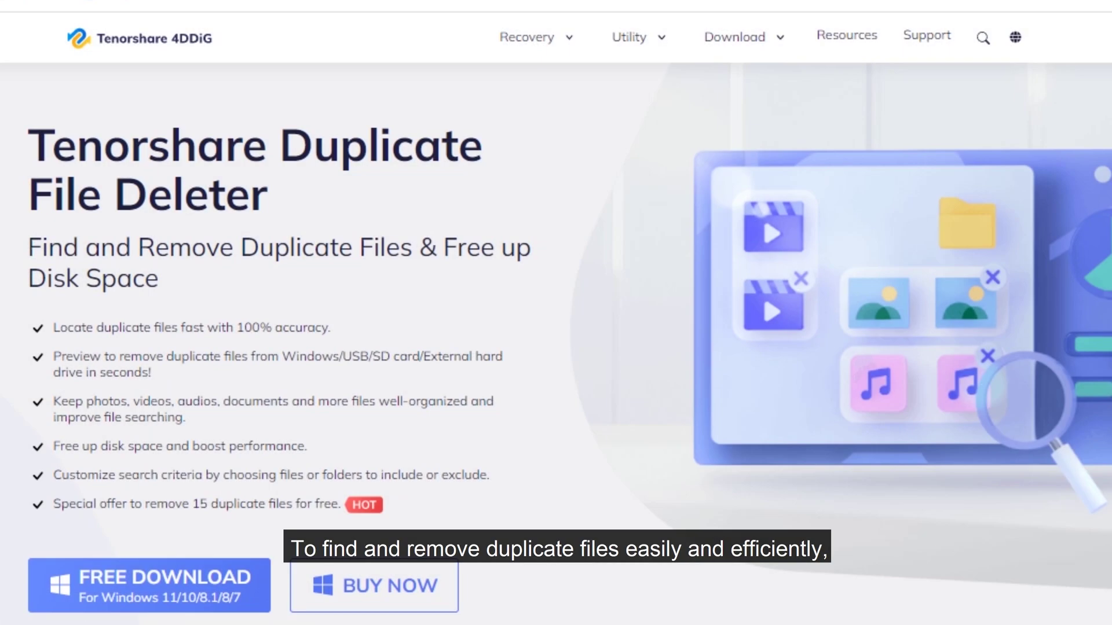
pyautogui.scroll(-2, 556, 314)
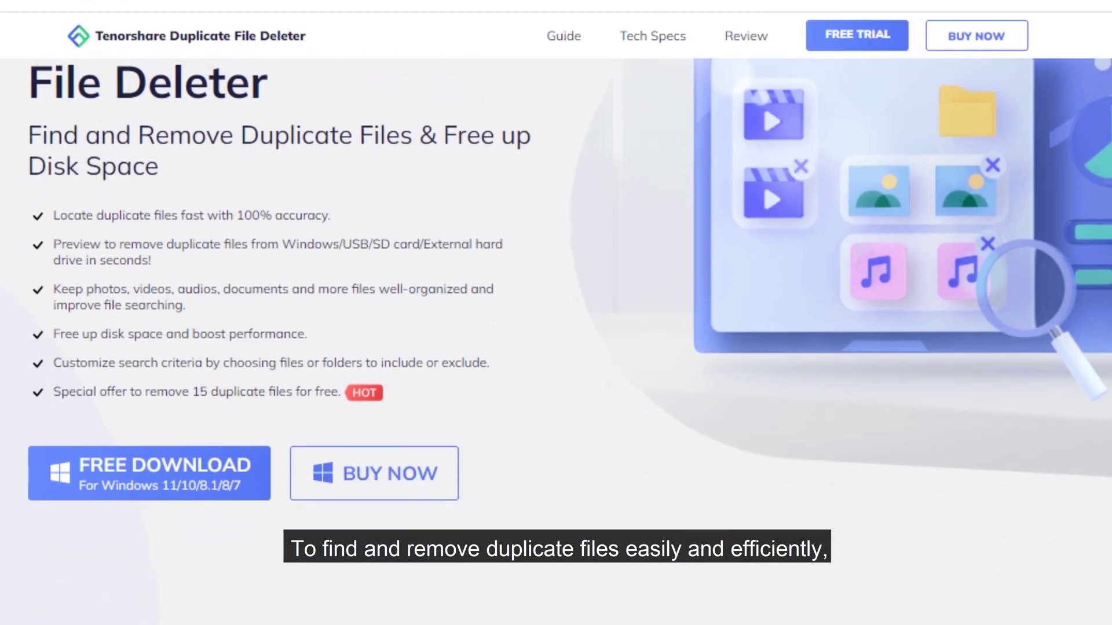
pyautogui.scroll(-2, 556, 313)
pyautogui.scroll(-3, 557, 312)
pyautogui.scroll(-3, 556, 312)
pyautogui.scroll(-2, 556, 313)
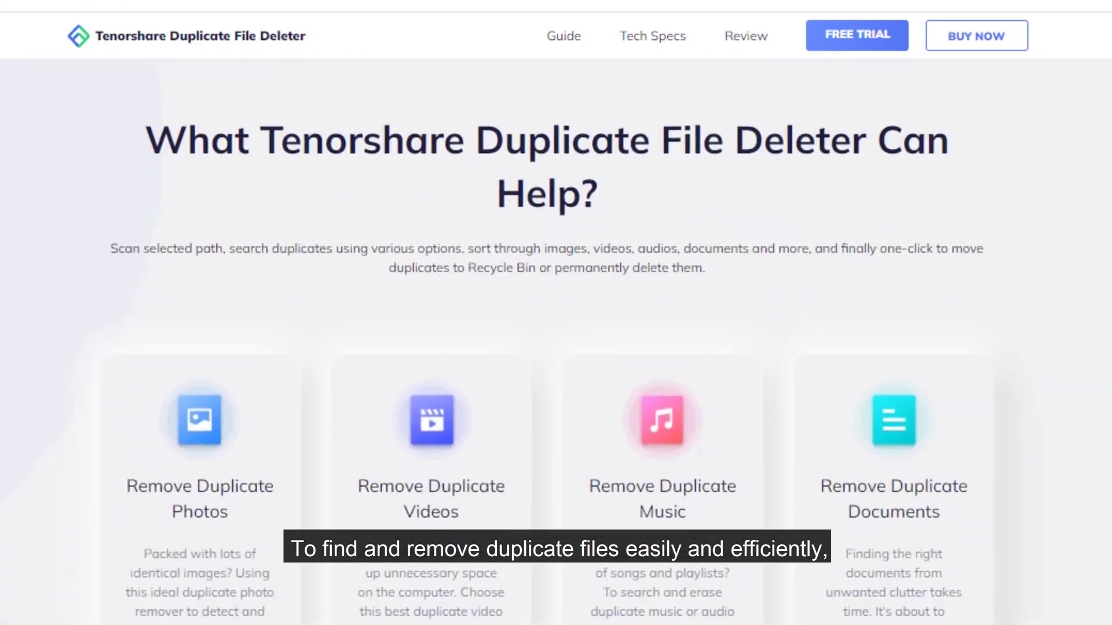
pyautogui.scroll(-1, 556, 313)
pyautogui.scroll(-2, 557, 313)
pyautogui.scroll(-1, 557, 313)
pyautogui.scroll(-2, 556, 312)
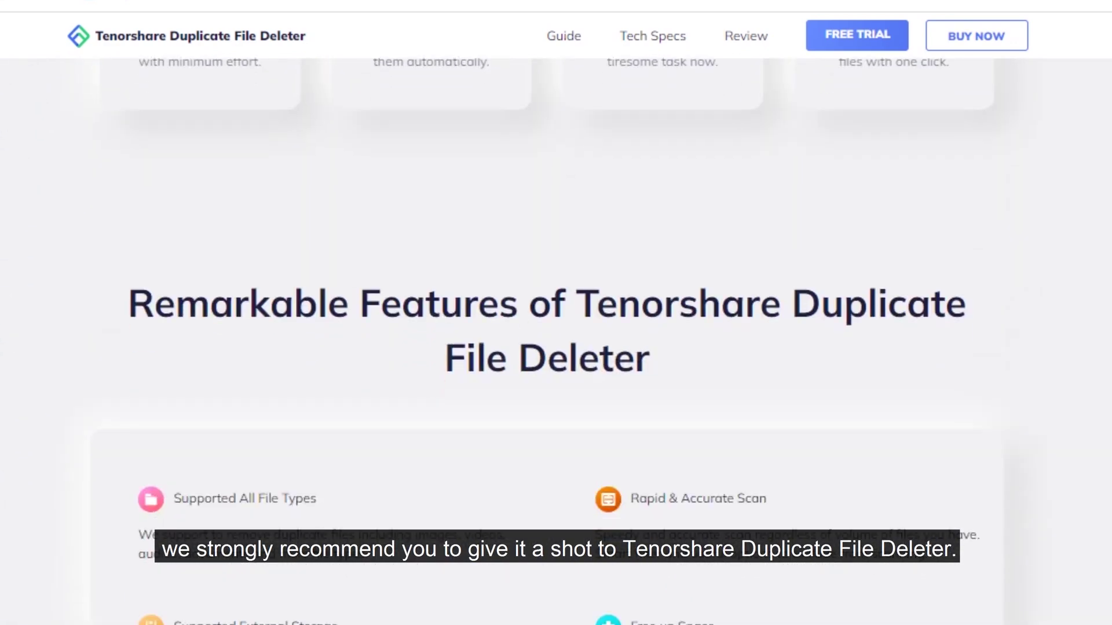
pyautogui.scroll(-2, 556, 313)
pyautogui.scroll(-1, 1083, 214)
pyautogui.scroll(-1, 1083, 213)
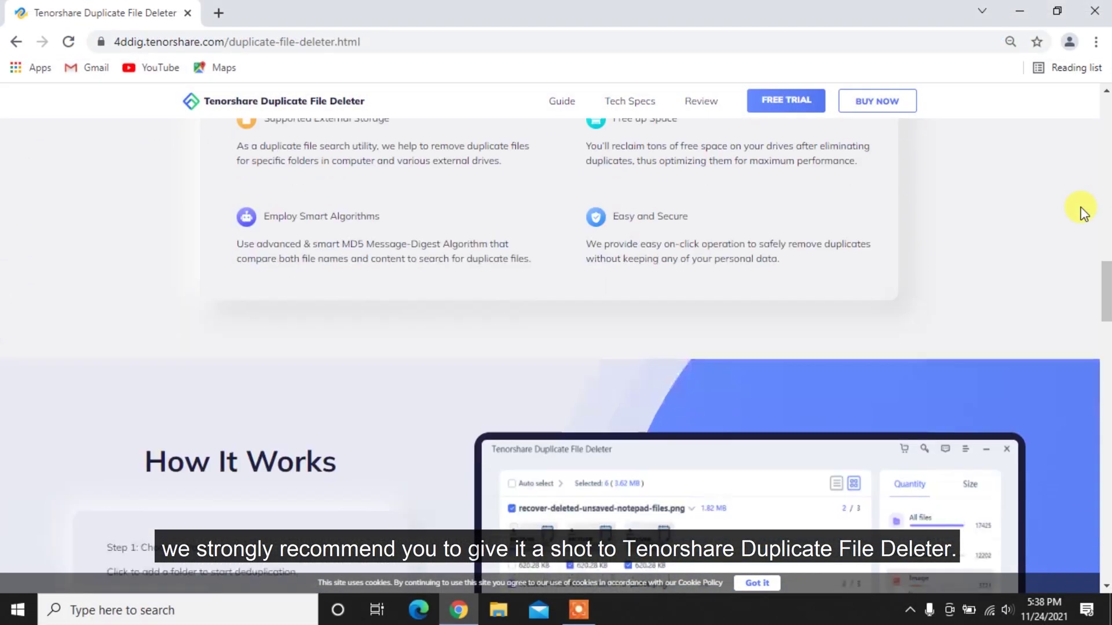
pyautogui.scroll(-2, 1083, 214)
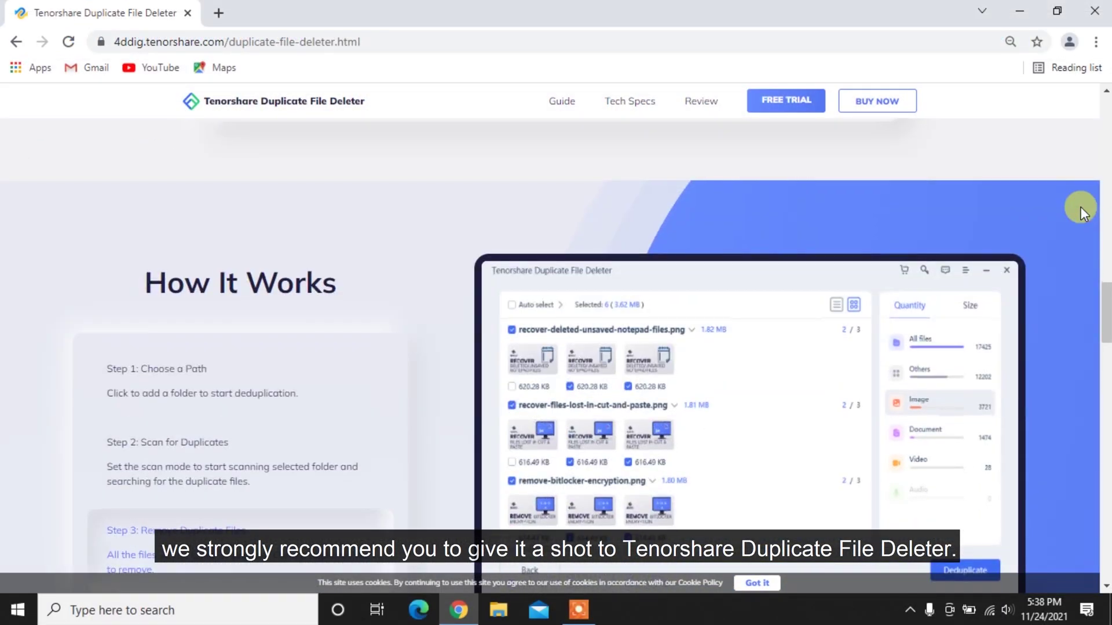
pyautogui.scroll(-1, 1084, 214)
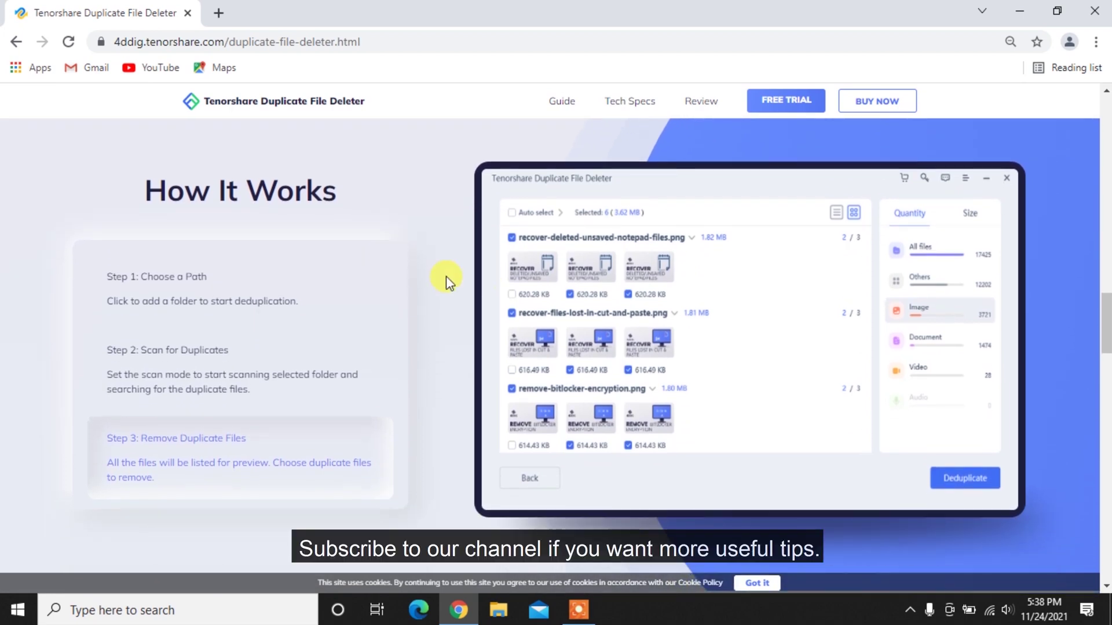